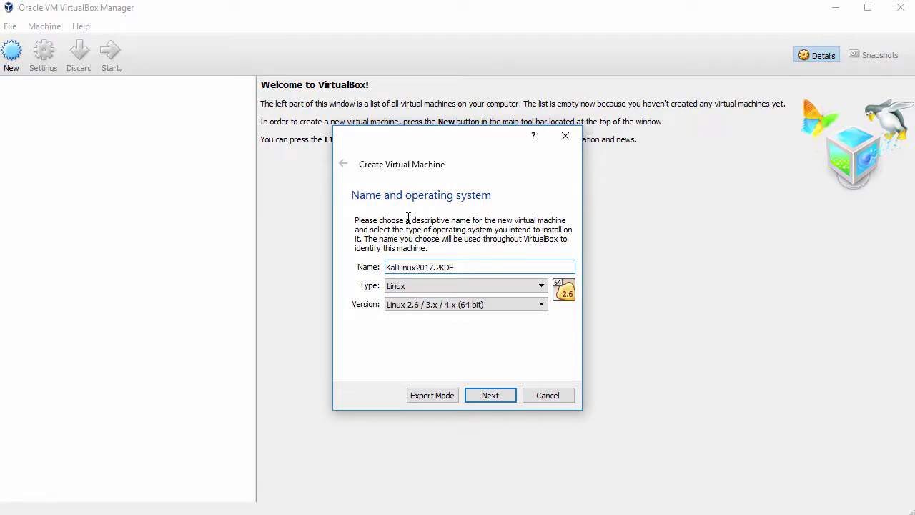
# Set the new VM's version to Debian (64-bit) and give it 2048 MB of memory
pyautogui.click(440, 305)
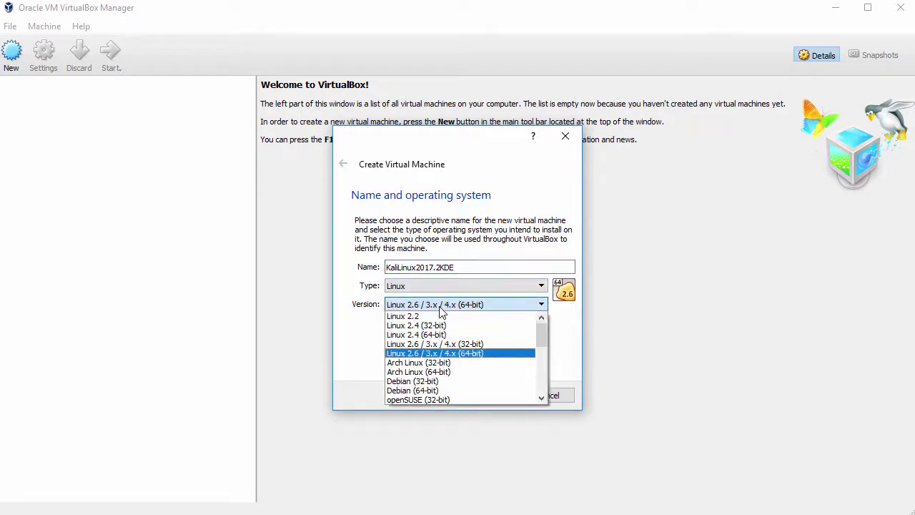
pyautogui.click(429, 390)
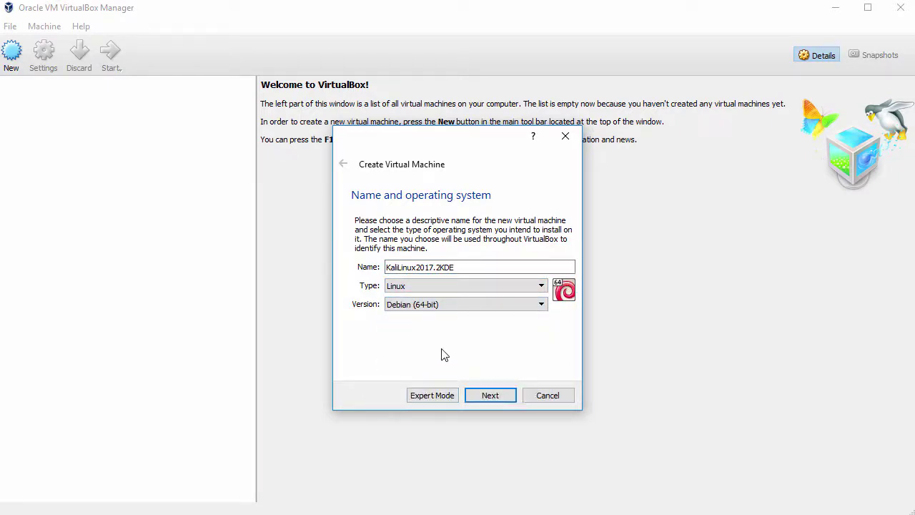
pyautogui.click(489, 395)
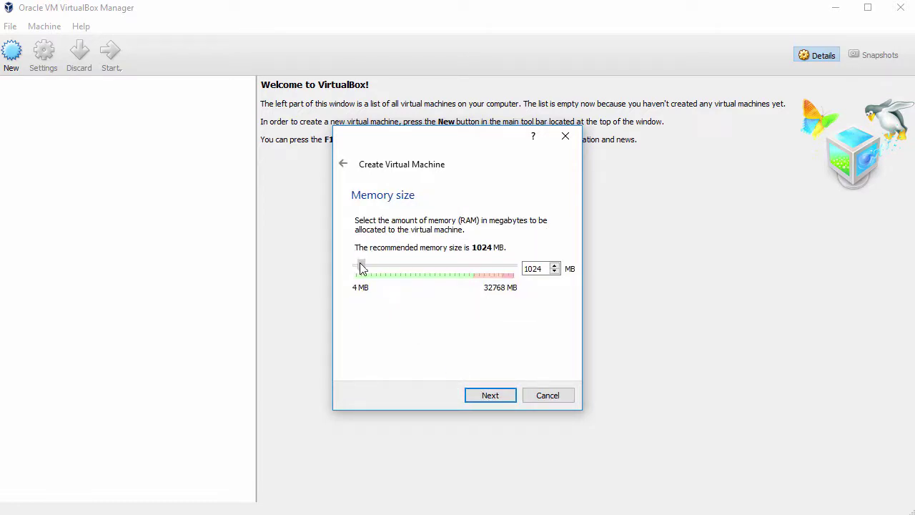
pyautogui.moveTo(361, 268); pyautogui.dragTo(365, 268)
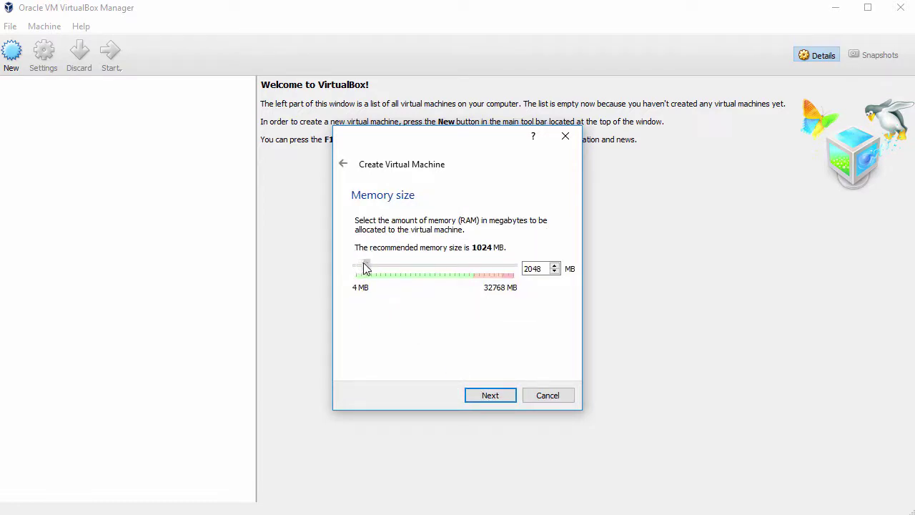
pyautogui.click(490, 395)
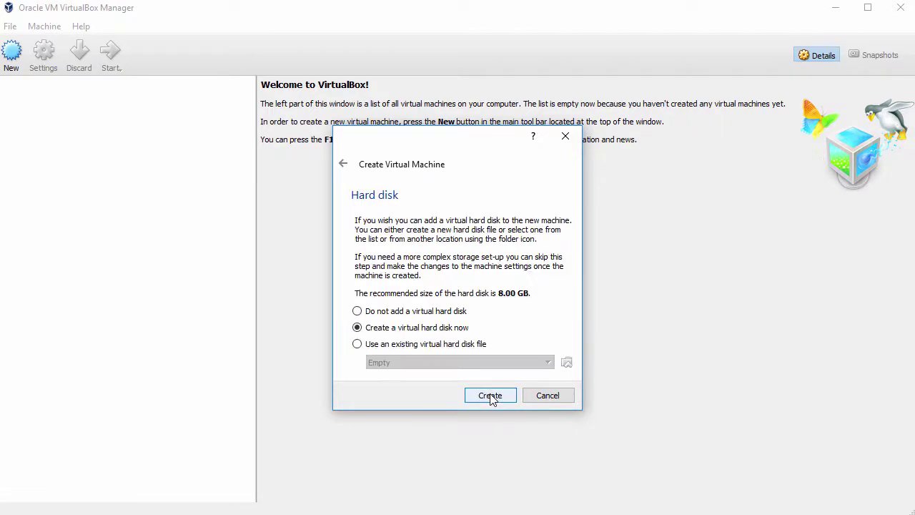
# Create a new dynamically allocated 58.38 GB VDI hard disk and finish the VM
pyautogui.click(491, 397)
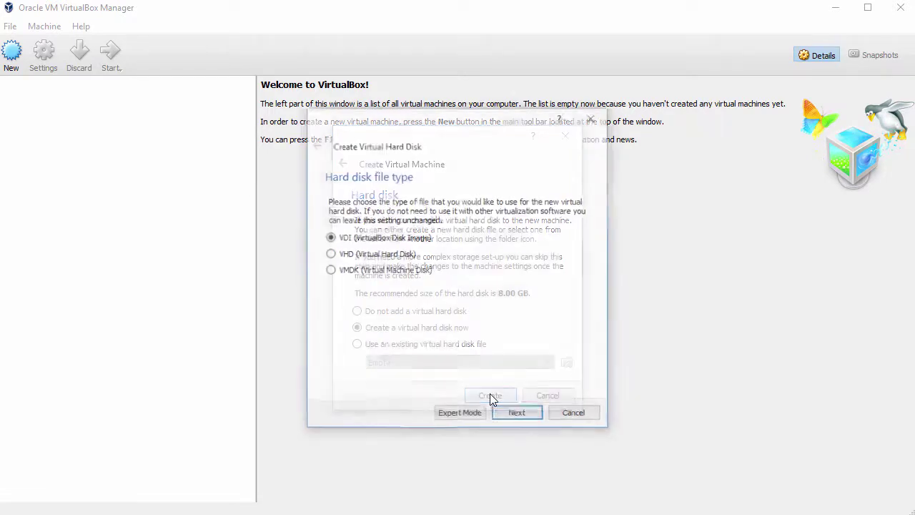
pyautogui.click(520, 416)
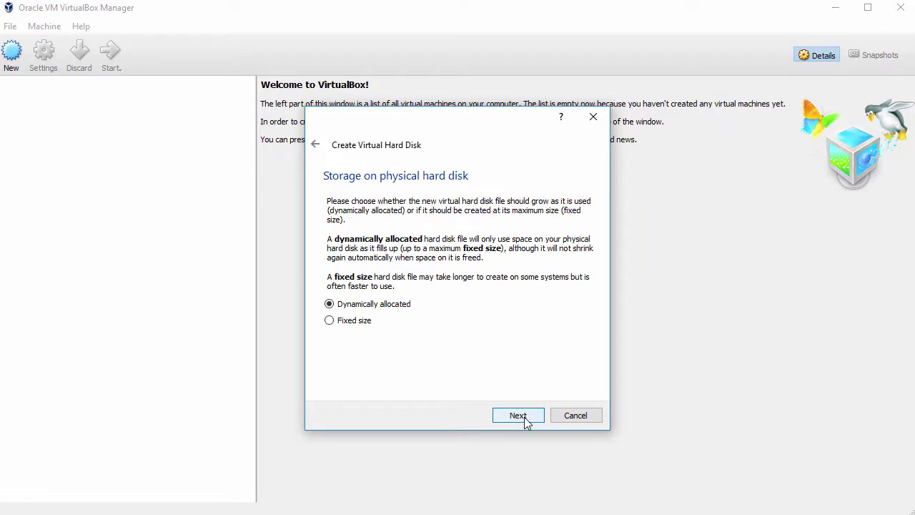
pyautogui.click(519, 416)
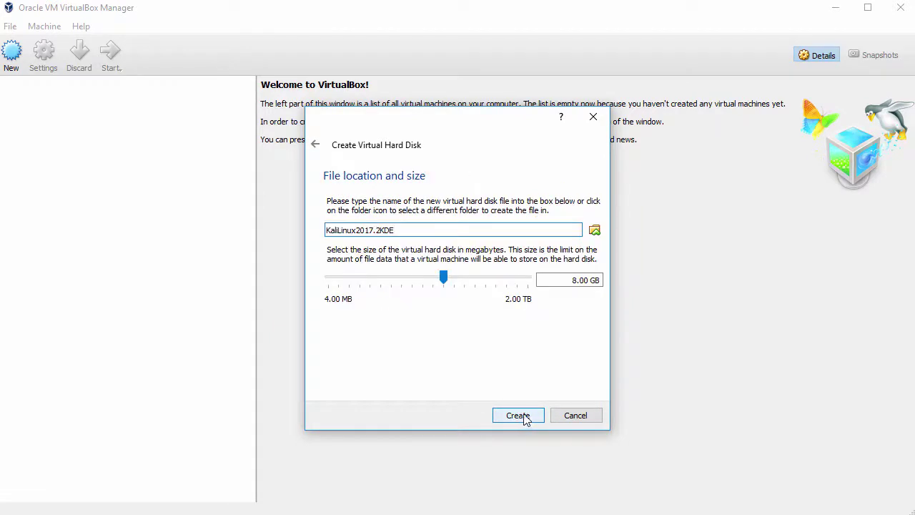
pyautogui.moveTo(444, 282); pyautogui.dragTo(480, 294)
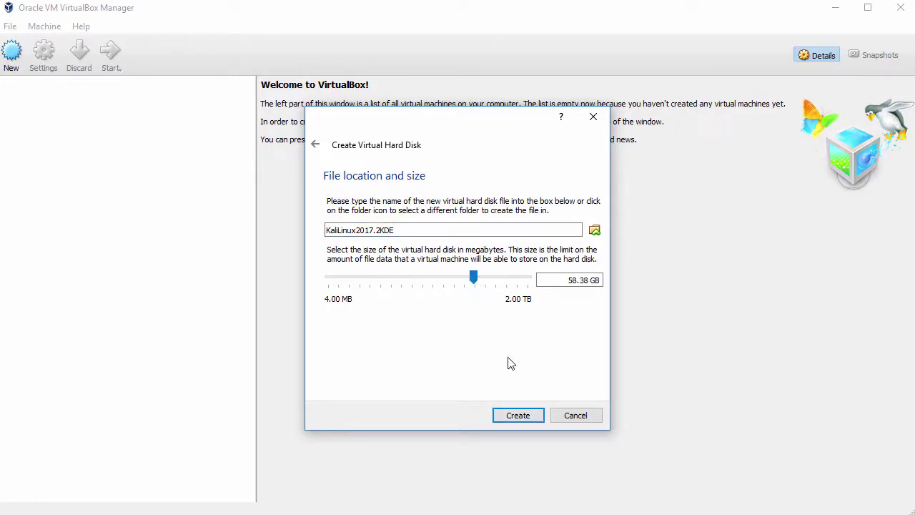
pyautogui.click(520, 416)
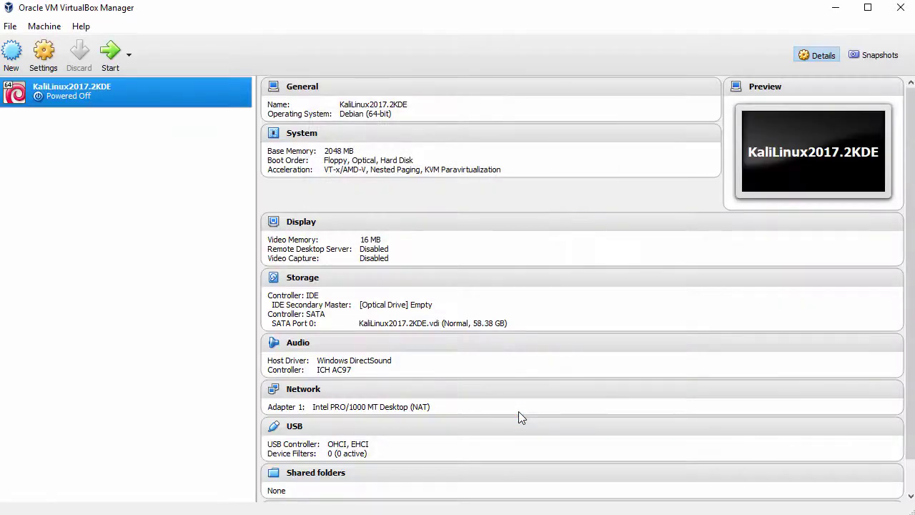
# Set shared clipboard and drag'n'drop to Bidirectional in the VM's advanced general settings
pyautogui.rightClick(136, 87)
pyautogui.click(175, 100)
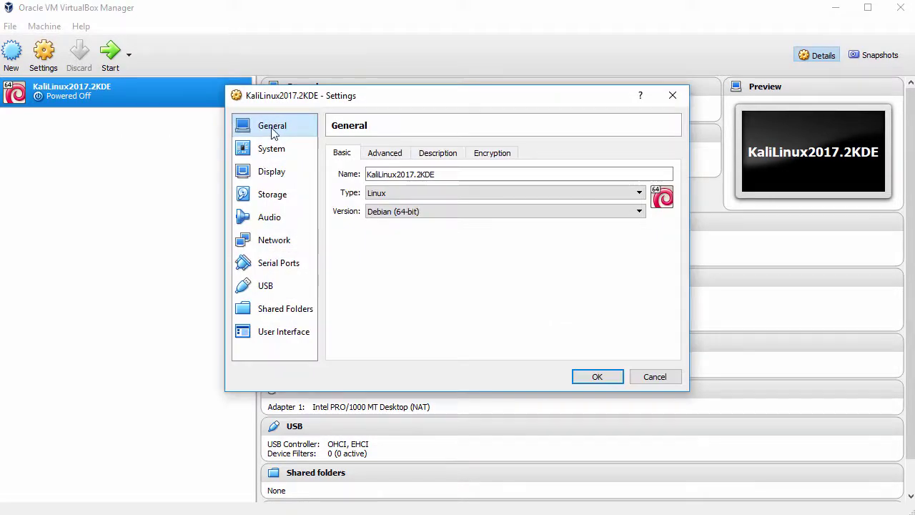
pyautogui.click(377, 159)
pyautogui.click(446, 194)
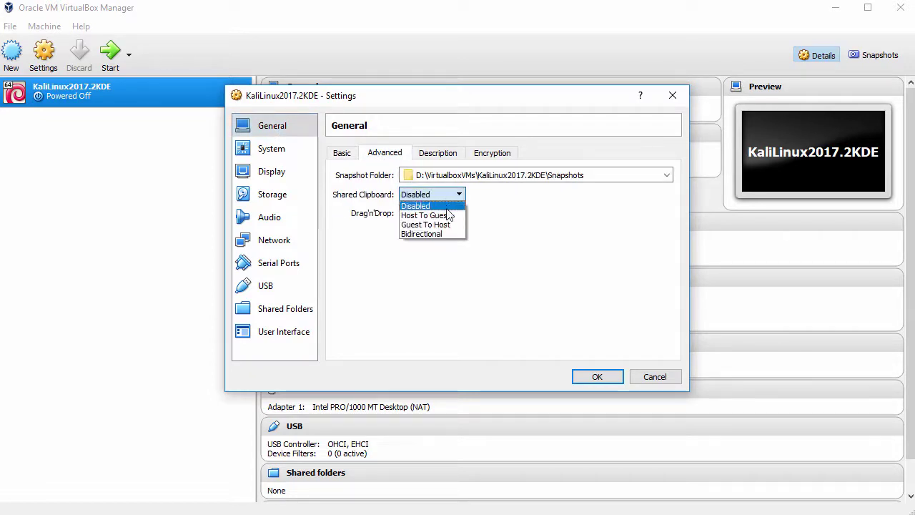
pyautogui.click(448, 233)
pyautogui.click(449, 213)
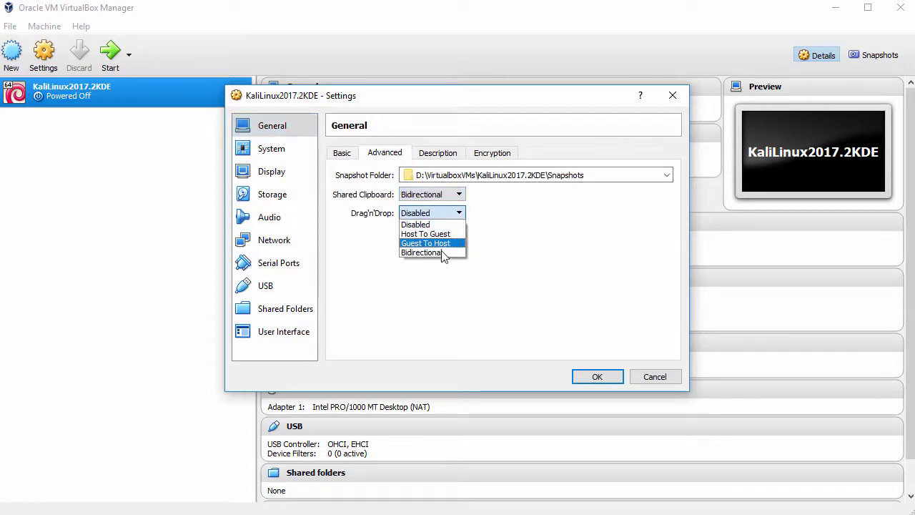
pyautogui.click(437, 253)
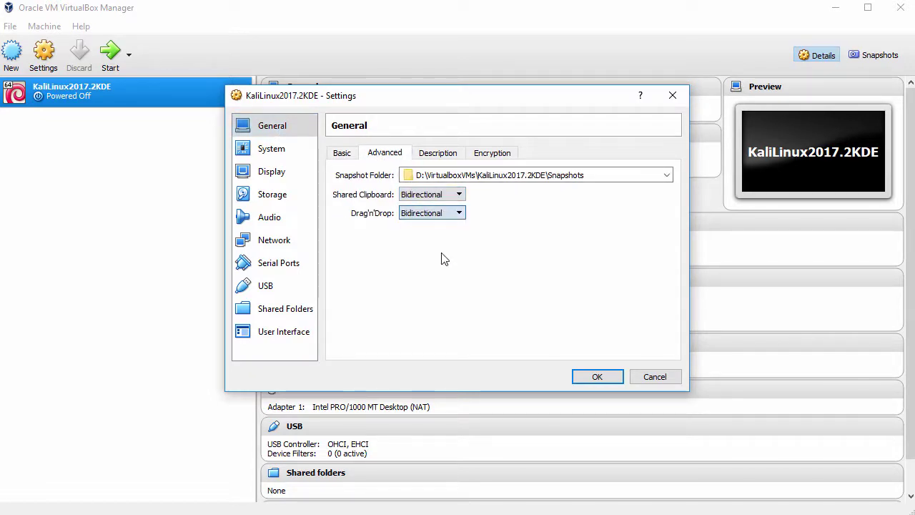
# Remove Floppy from the boot order, use 2 processors and enable PAE/NX
pyautogui.click(272, 149)
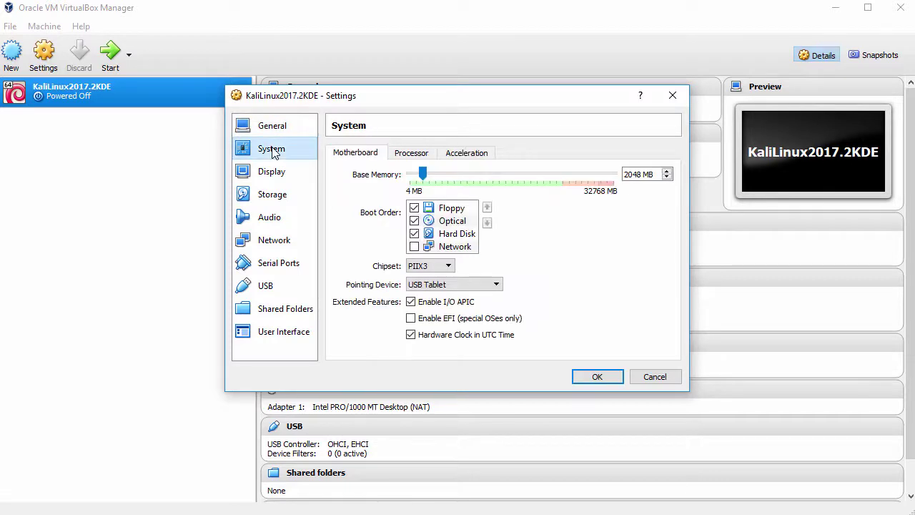
pyautogui.click(414, 208)
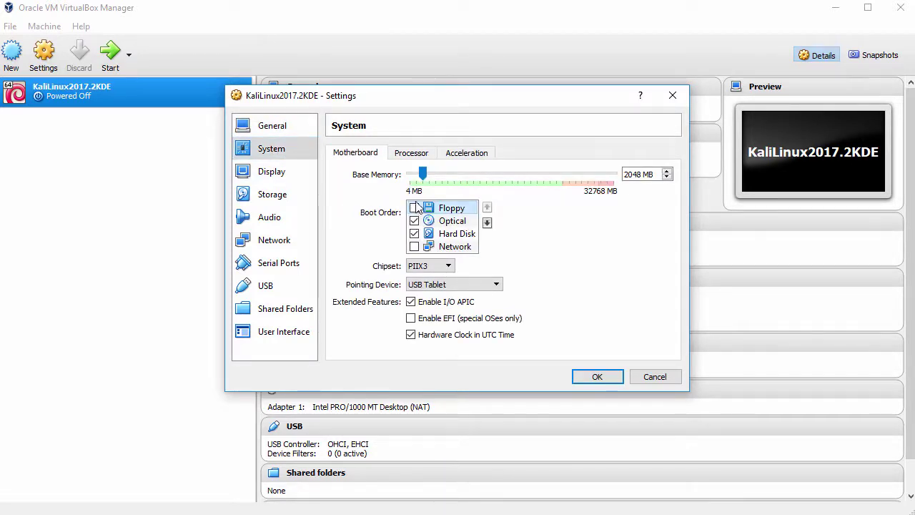
pyautogui.click(419, 158)
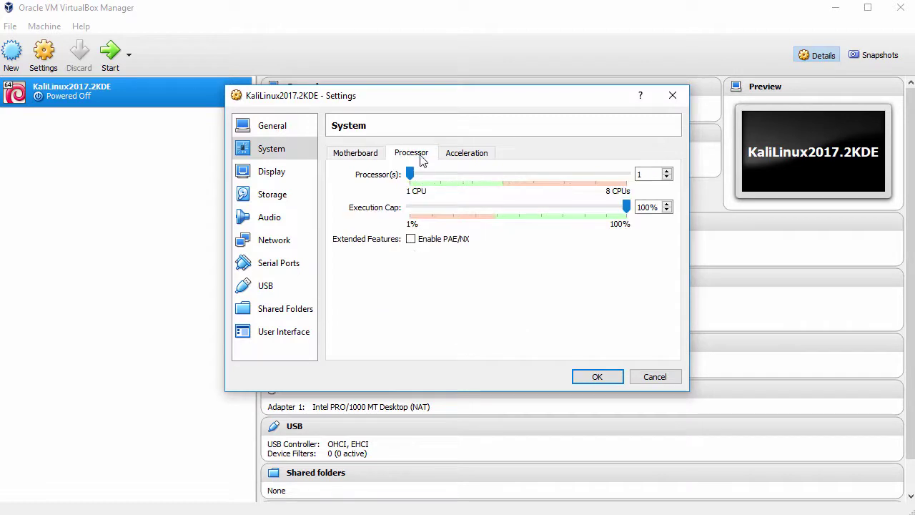
pyautogui.click(667, 172)
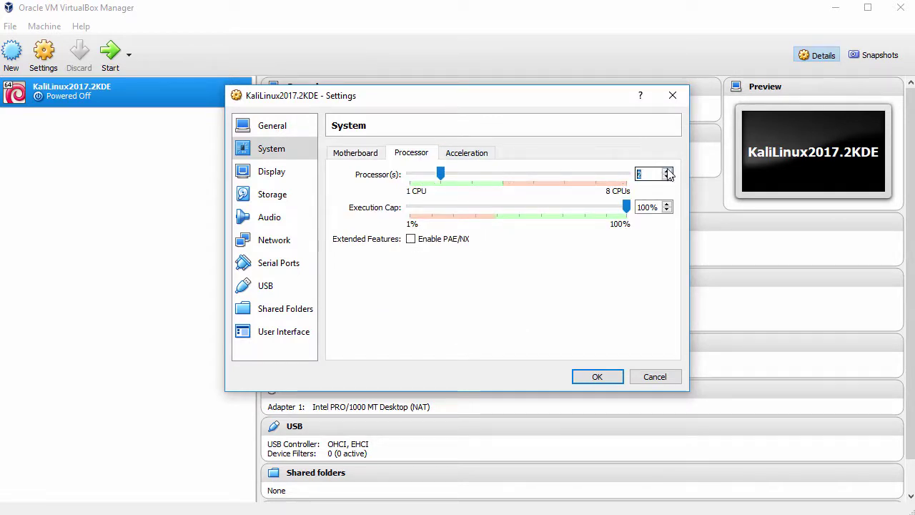
pyautogui.click(413, 240)
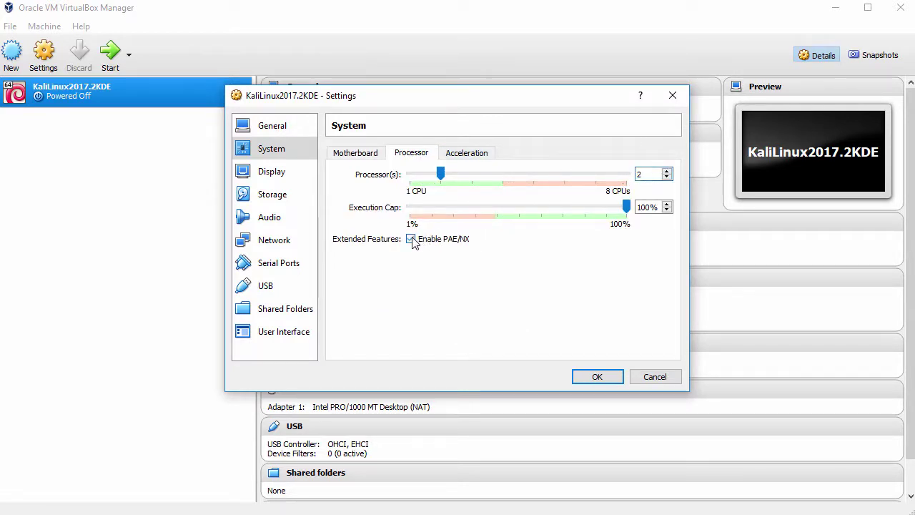
# Enable 3D acceleration and raise video memory to 128 MB
pyautogui.click(279, 175)
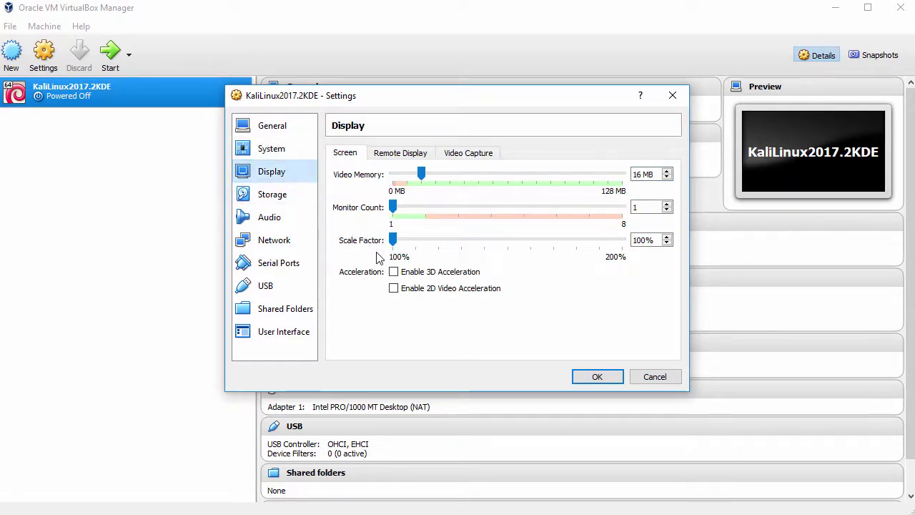
pyautogui.click(394, 273)
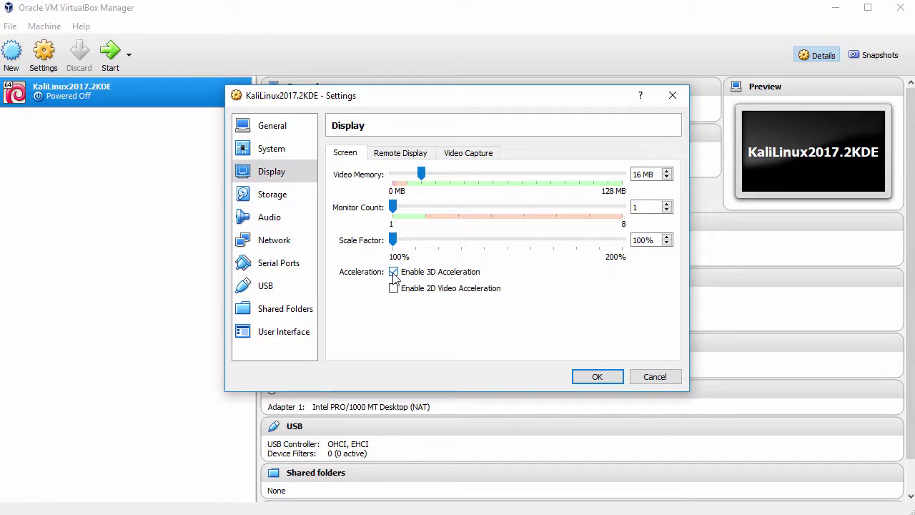
pyautogui.moveTo(421, 175); pyautogui.dragTo(633, 186)
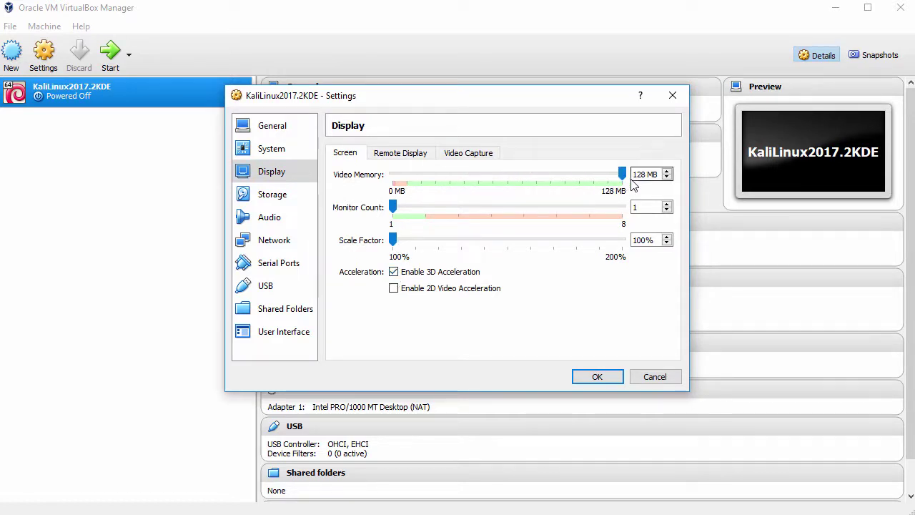
pyautogui.click(275, 196)
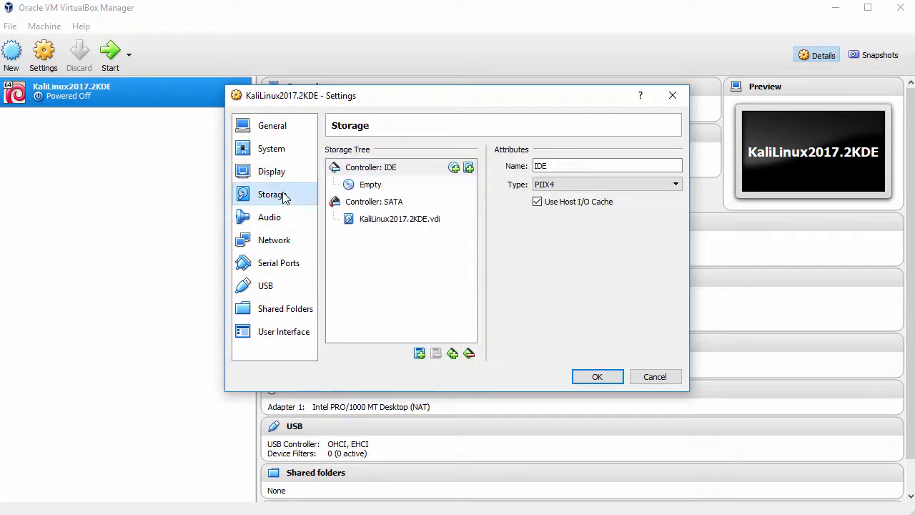
# Attach kali-linux-kde-2017.2-amd64.iso to the empty optical drive and save the settings
pyautogui.click(374, 189)
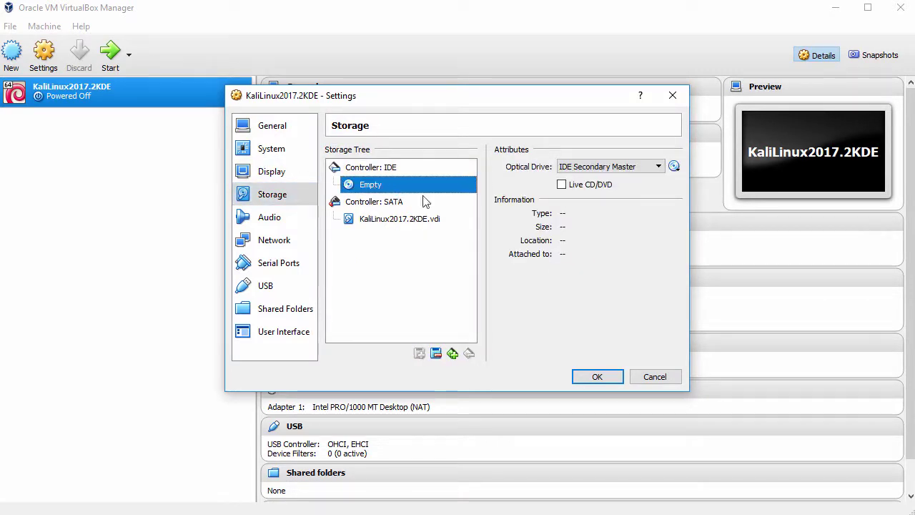
pyautogui.click(675, 167)
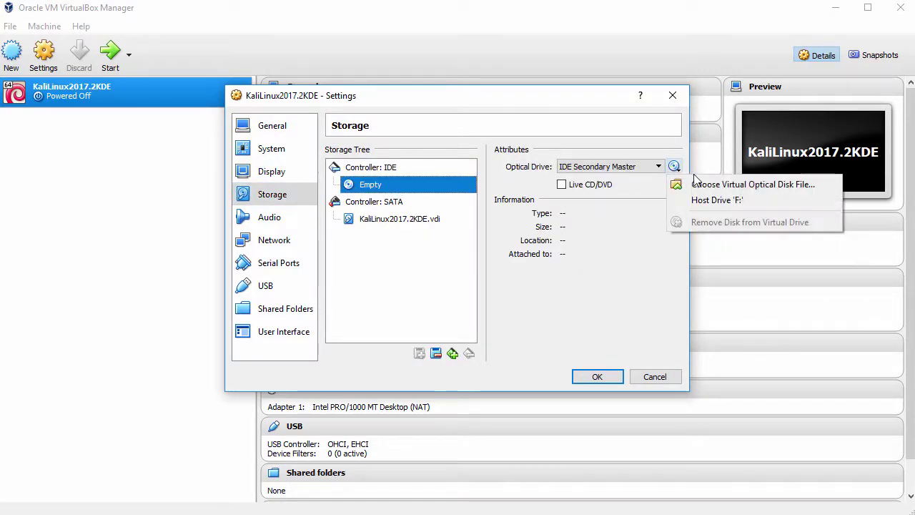
pyautogui.click(728, 185)
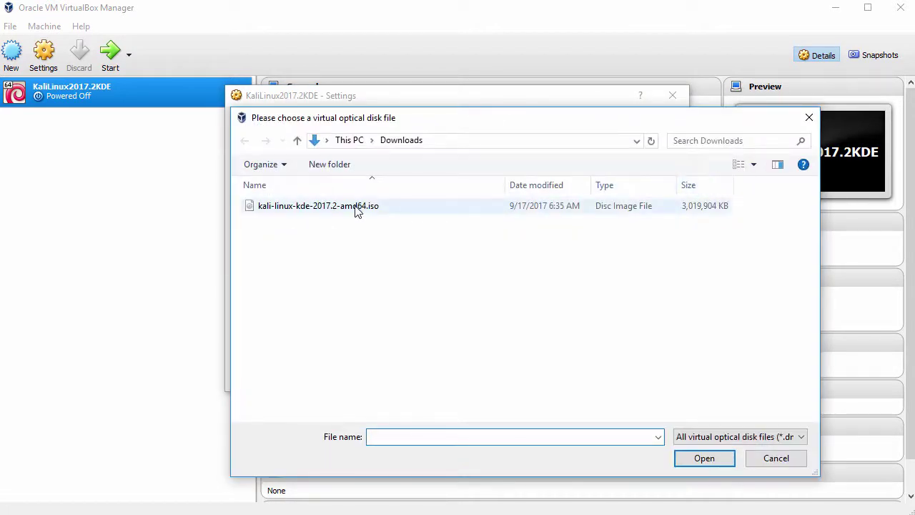
pyautogui.click(357, 207)
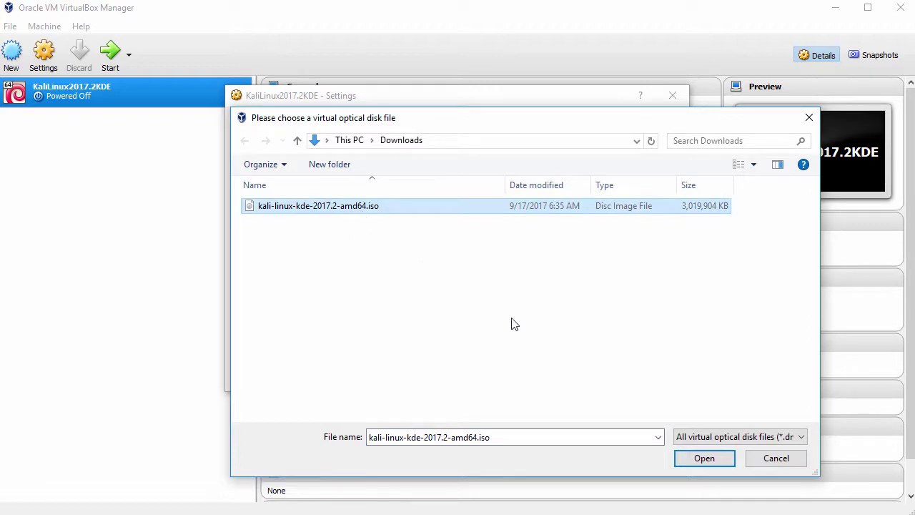
pyautogui.click(702, 459)
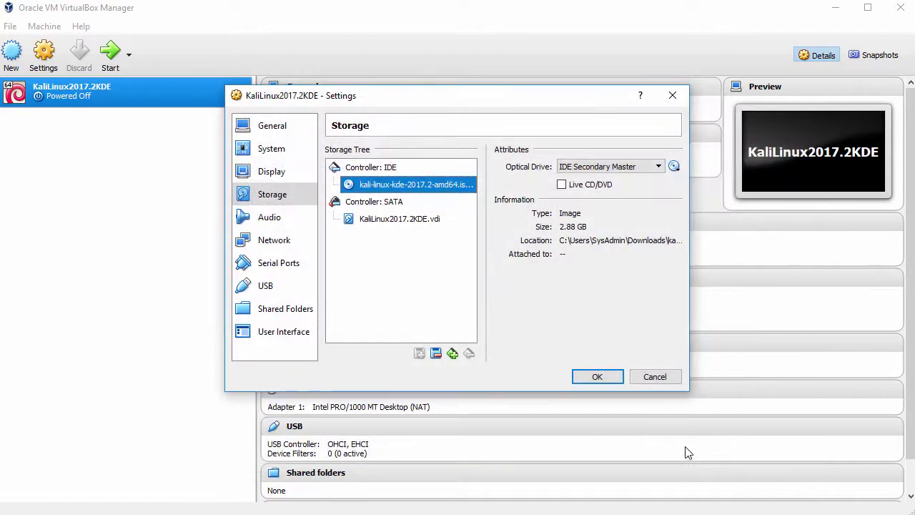
pyautogui.click(598, 378)
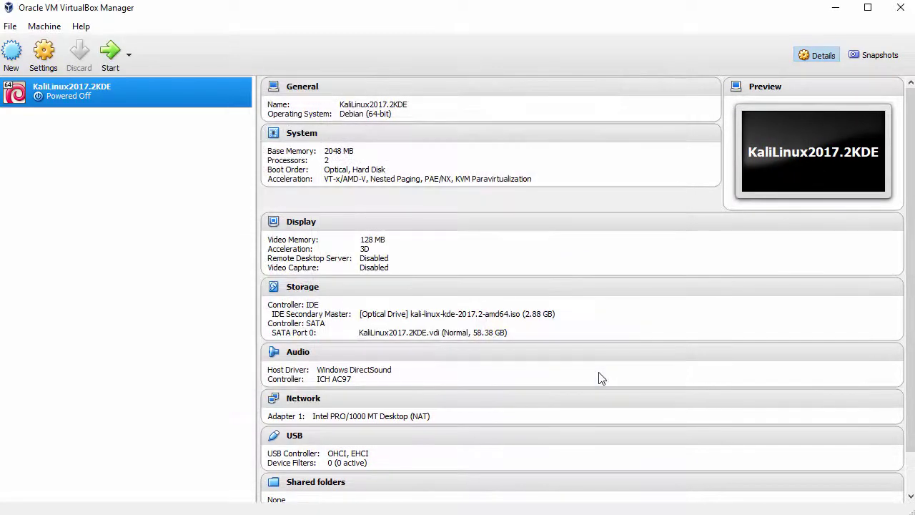
# Start the KaliLinux2017.2KDE VM and launch Graphical install from the boot menu
pyautogui.click(100, 60)
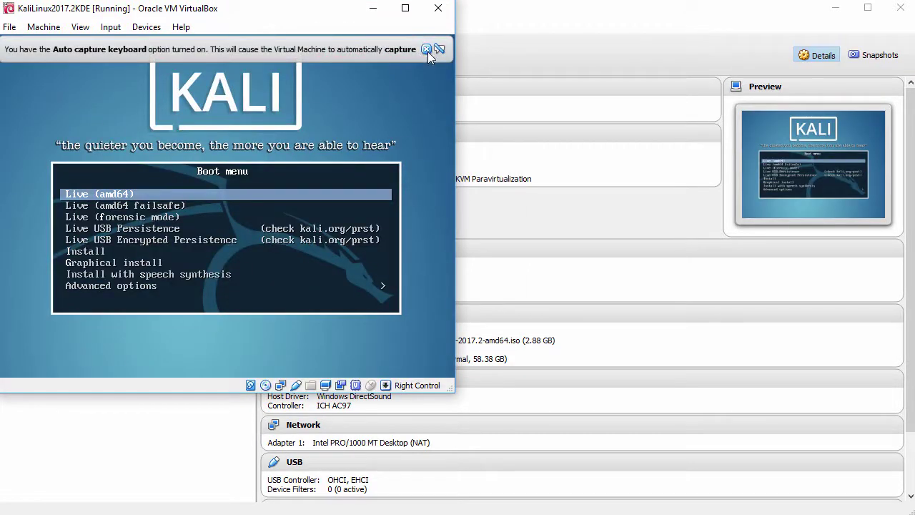
pyautogui.click(426, 49)
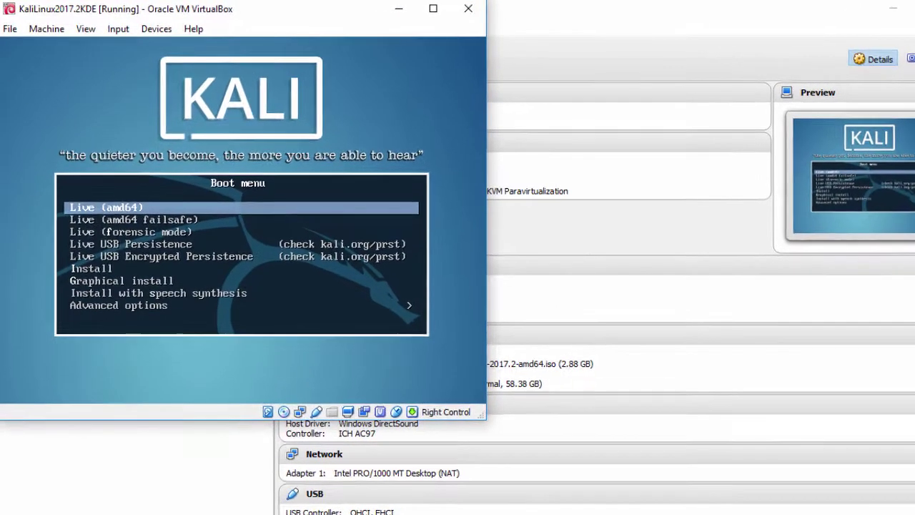
pyautogui.press('Down')
pyautogui.press('Down')
pyautogui.press('Down')
pyautogui.press('Down')
pyautogui.press('Down')
pyautogui.press('Down')
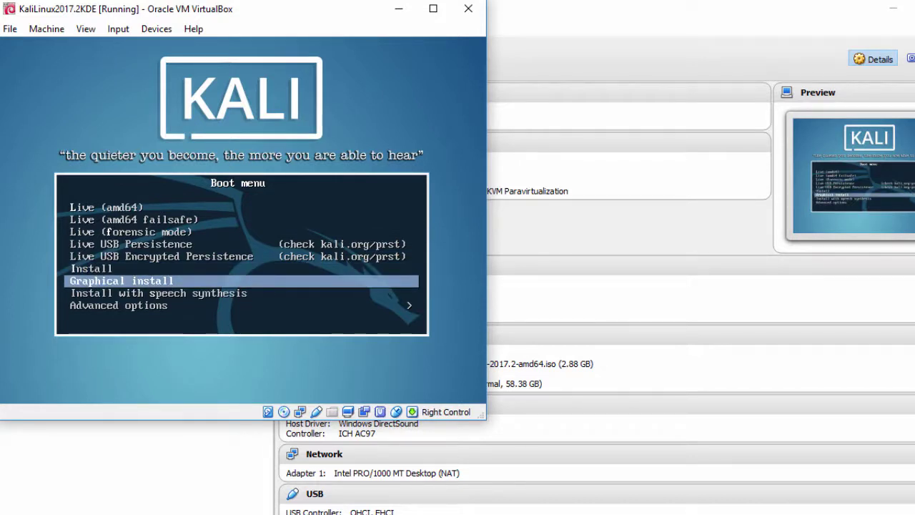
pyautogui.press('Return')
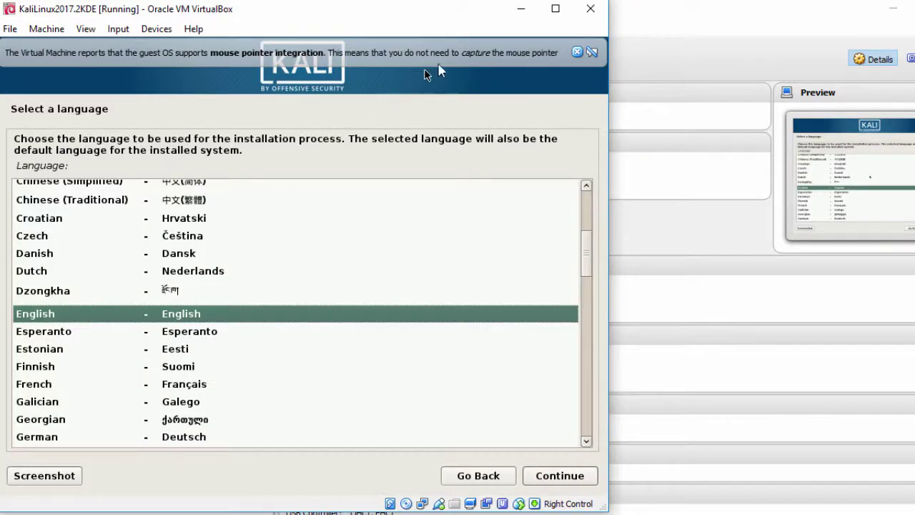
# Accept English as language, United States as location and the American English keymap
pyautogui.click(577, 53)
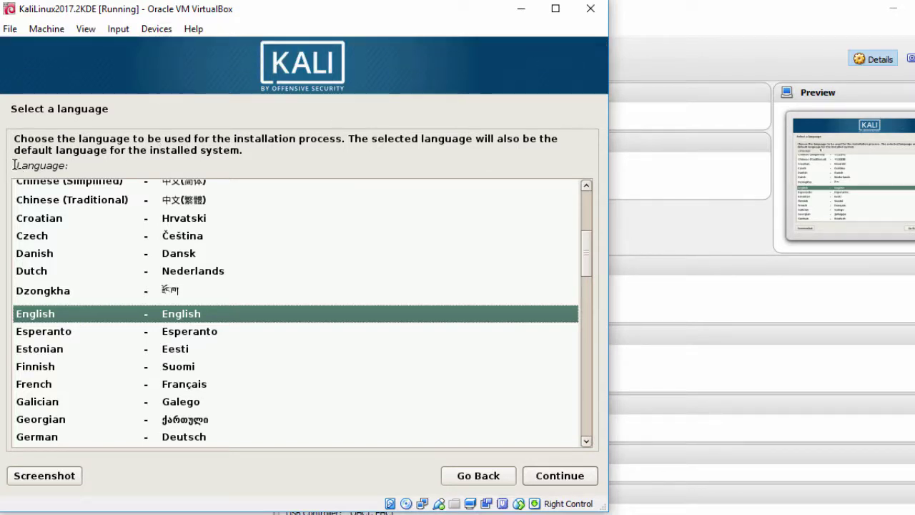
pyautogui.moveTo(14, 165); pyautogui.dragTo(69, 166)
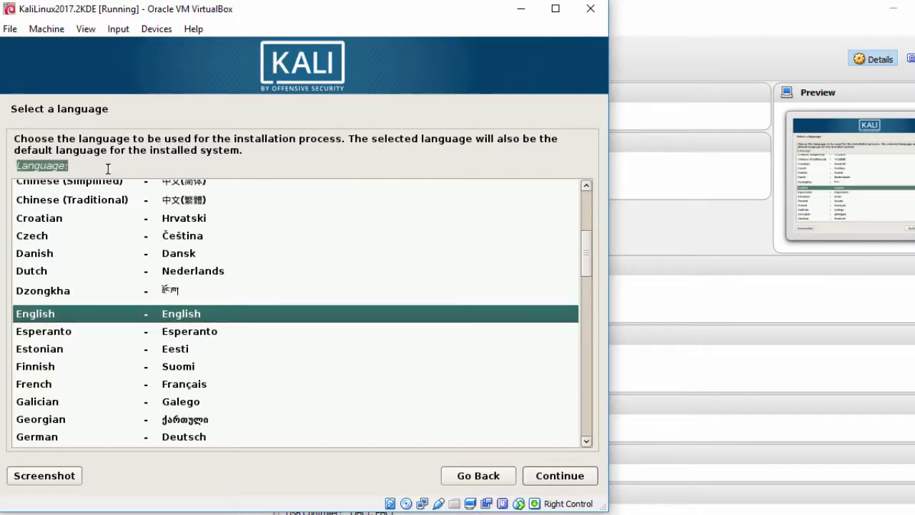
pyautogui.click(269, 311)
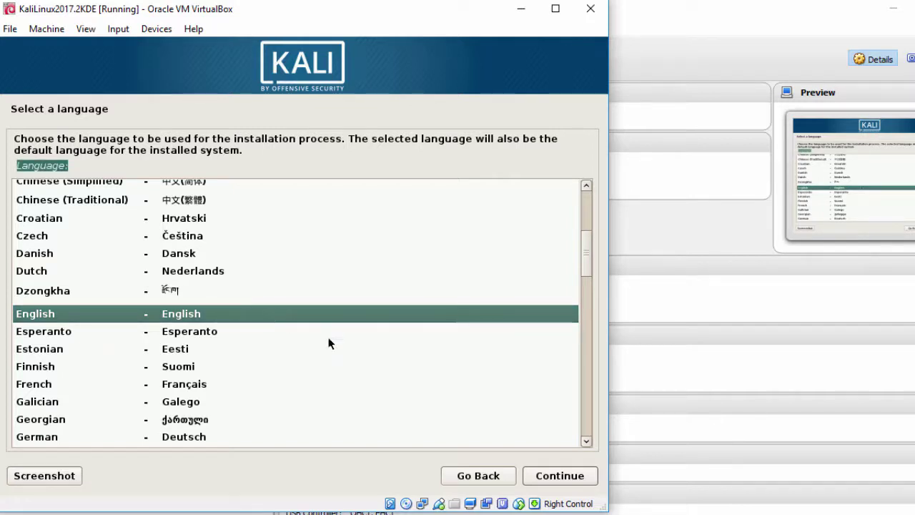
pyautogui.click(559, 479)
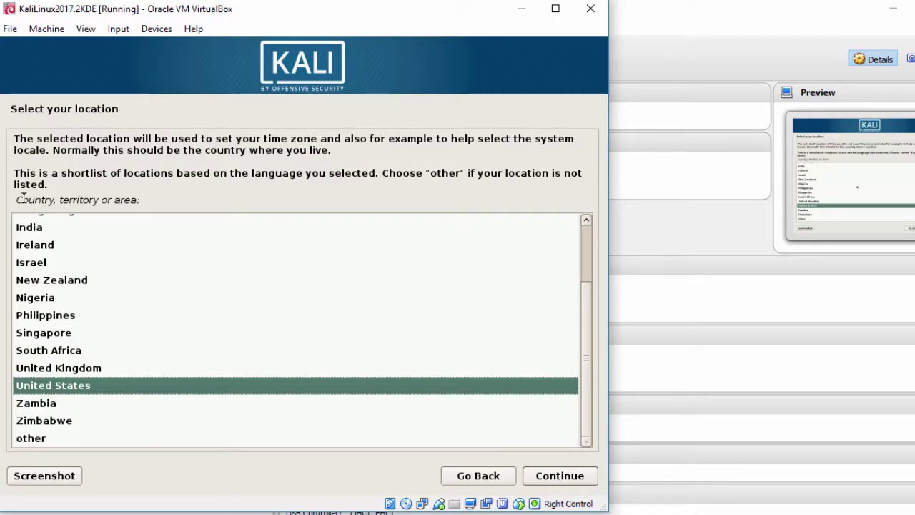
pyautogui.moveTo(15, 201); pyautogui.dragTo(155, 204)
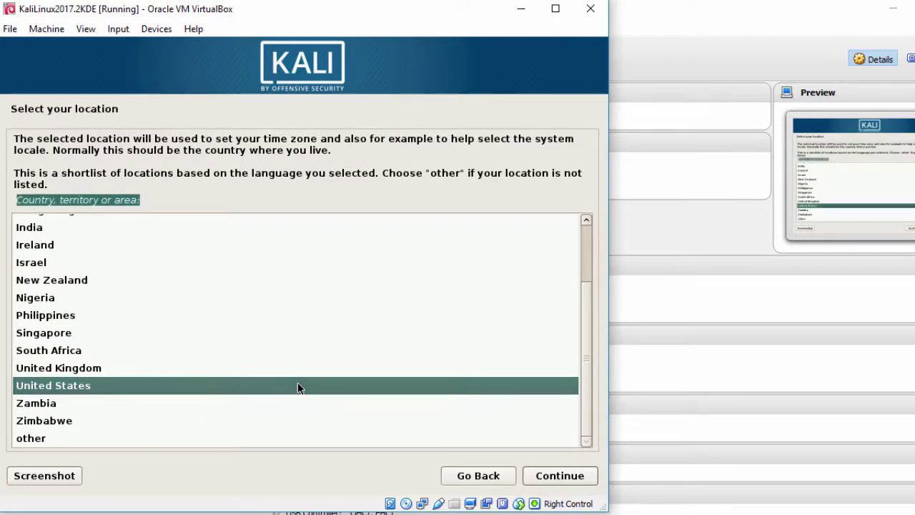
pyautogui.click(547, 478)
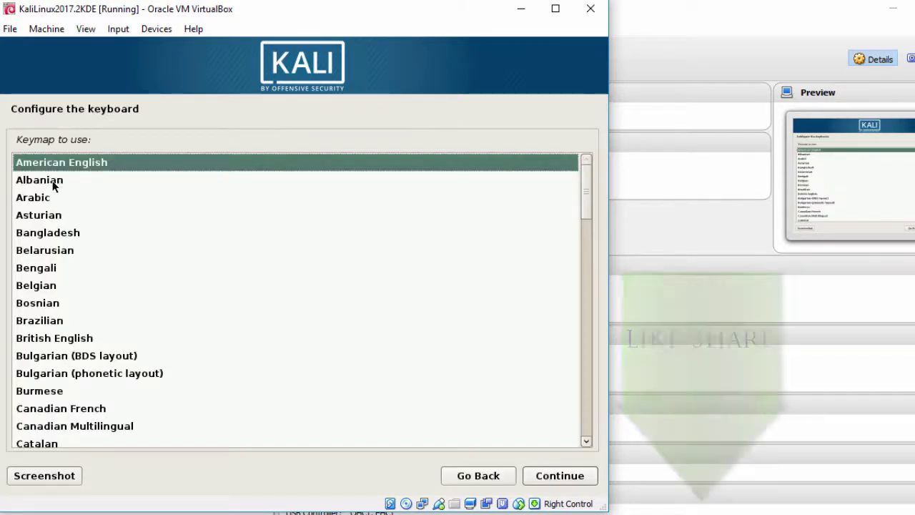
pyautogui.moveTo(15, 135); pyautogui.dragTo(121, 145)
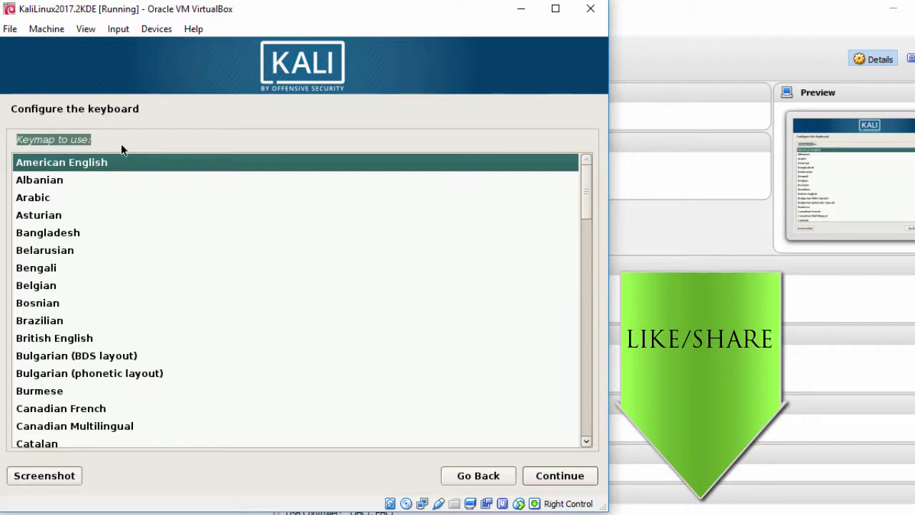
pyautogui.click(144, 163)
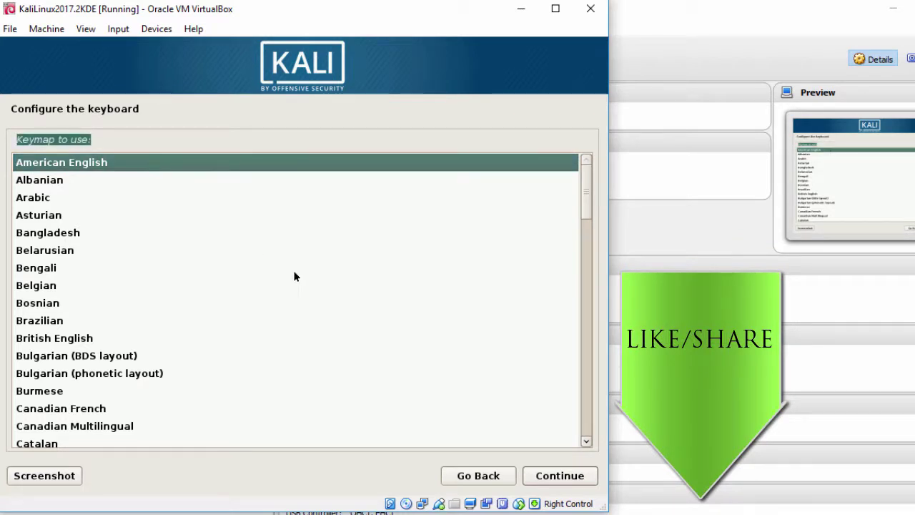
pyautogui.click(547, 474)
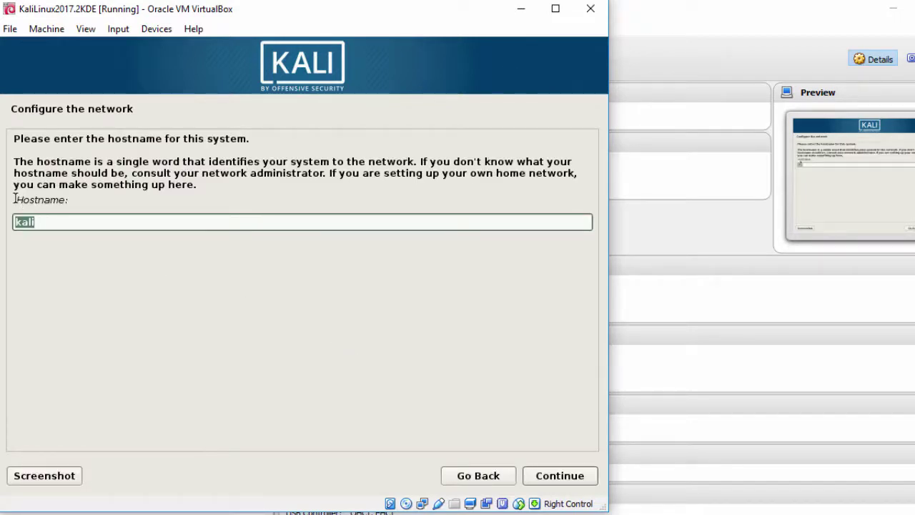
# Set the hostname to kali2017kde and leave the domain name blank
pyautogui.moveTo(15, 199); pyautogui.dragTo(92, 202)
pyautogui.click(129, 221)
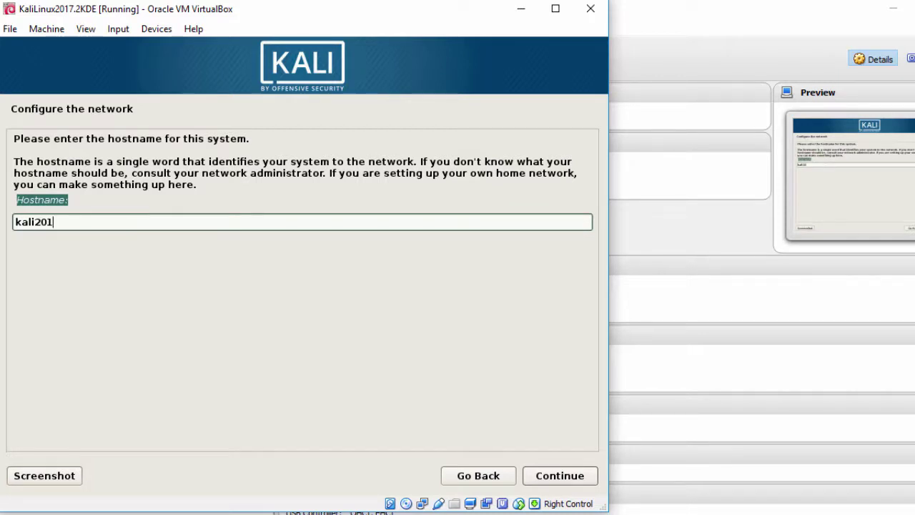
pyautogui.write('2017kde')
pyautogui.click(544, 482)
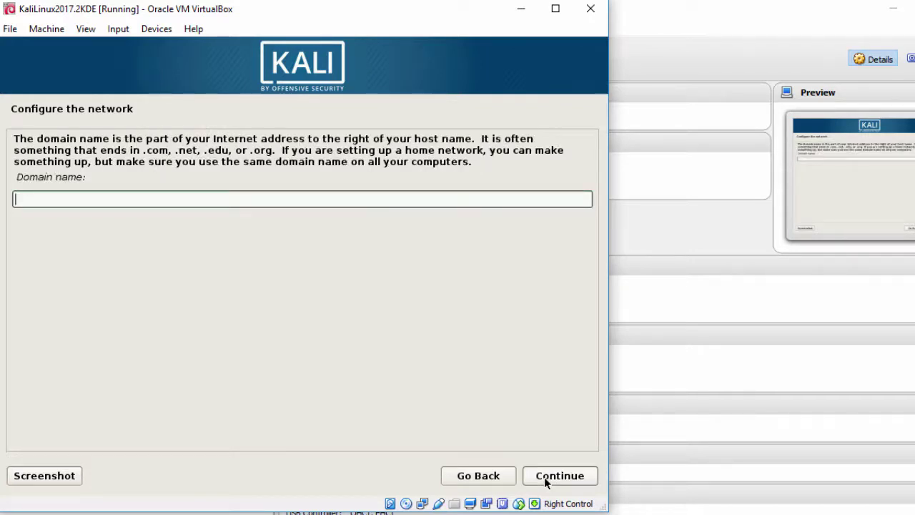
pyautogui.click(545, 483)
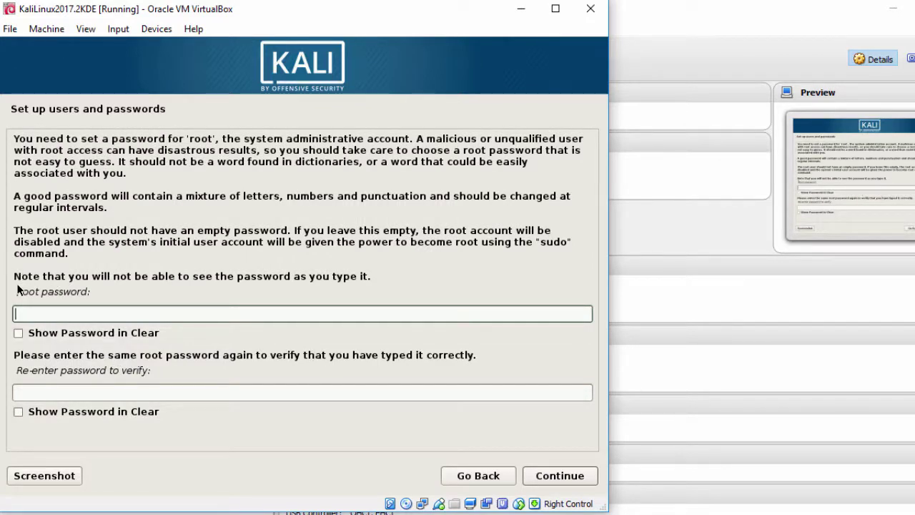
# Enter and confirm the root password
pyautogui.moveTo(16, 290); pyautogui.dragTo(119, 297)
pyautogui.click(138, 306)
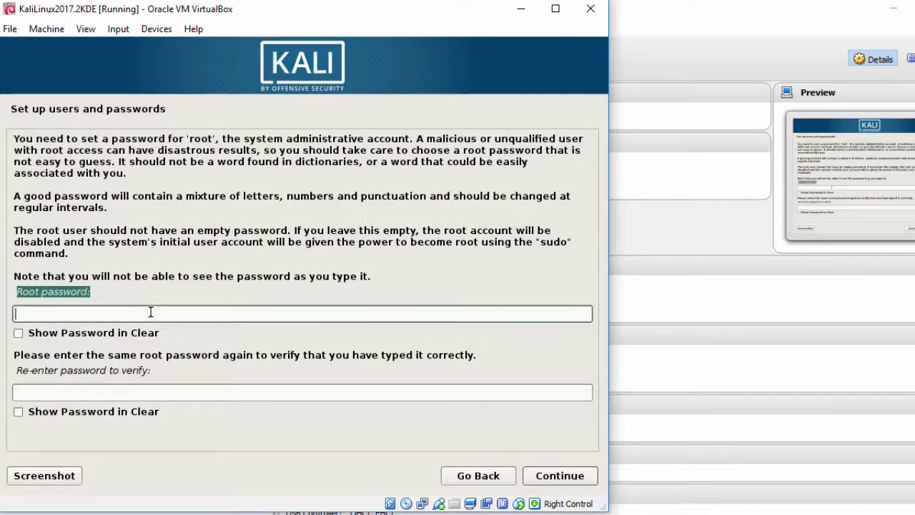
pyautogui.write('too******')
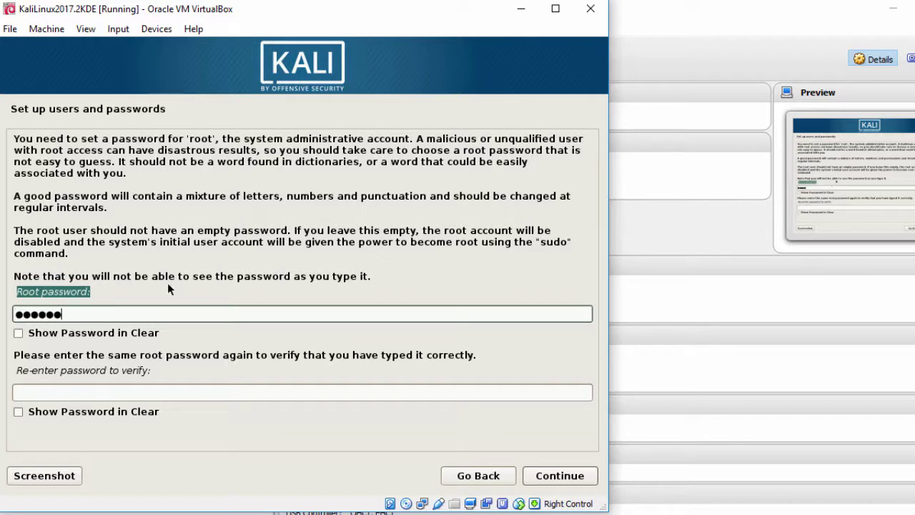
pyautogui.press('Tab')
pyautogui.write('*********')
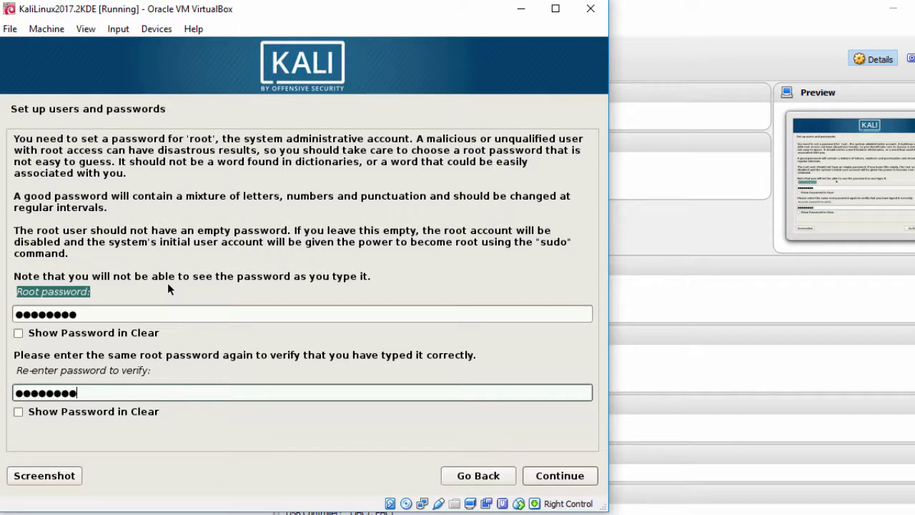
pyautogui.click(548, 484)
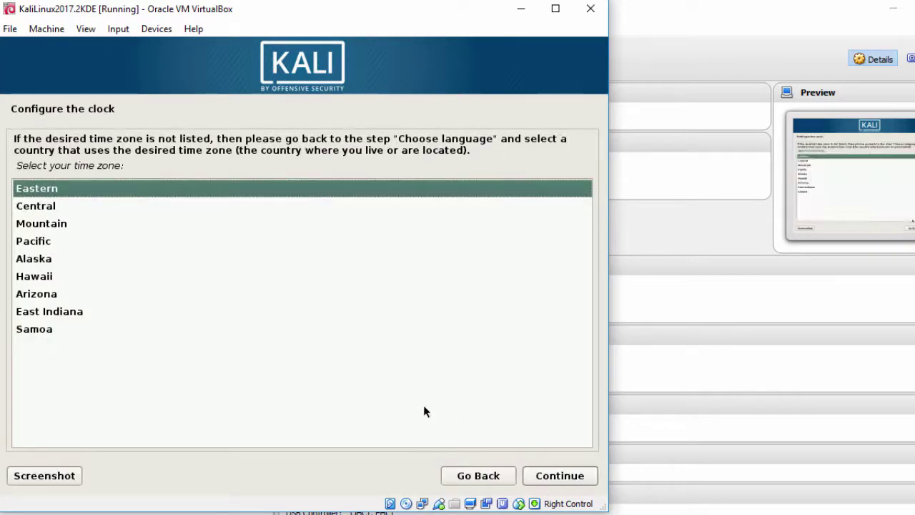
# Choose Pacific as the installer's time zone
pyautogui.moveTo(15, 164); pyautogui.dragTo(134, 167)
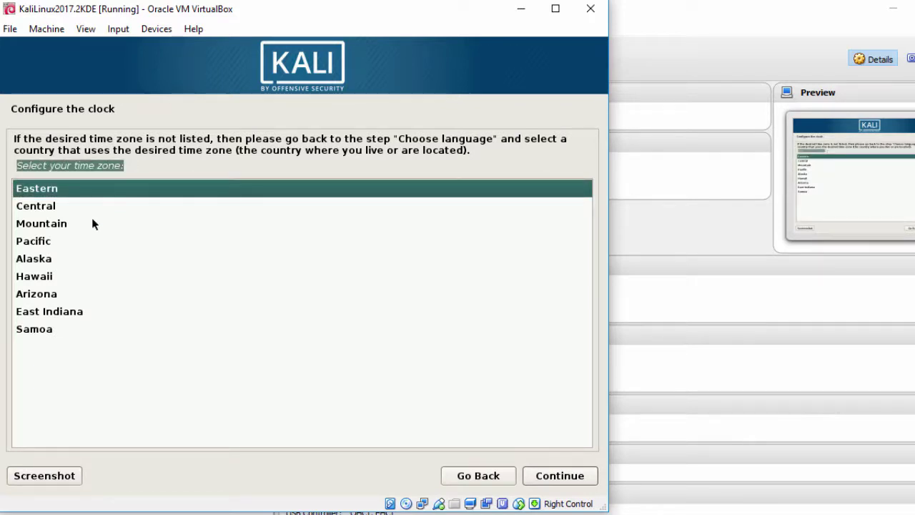
pyautogui.click(65, 243)
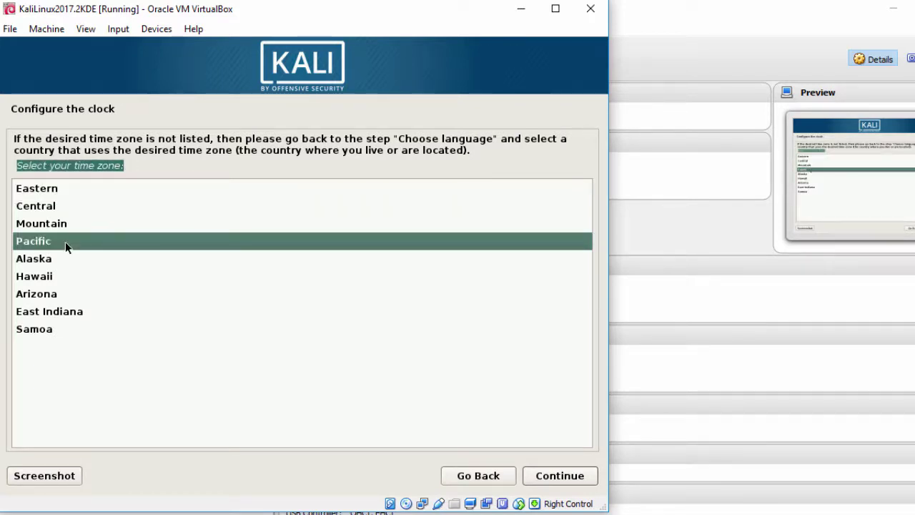
pyautogui.click(559, 476)
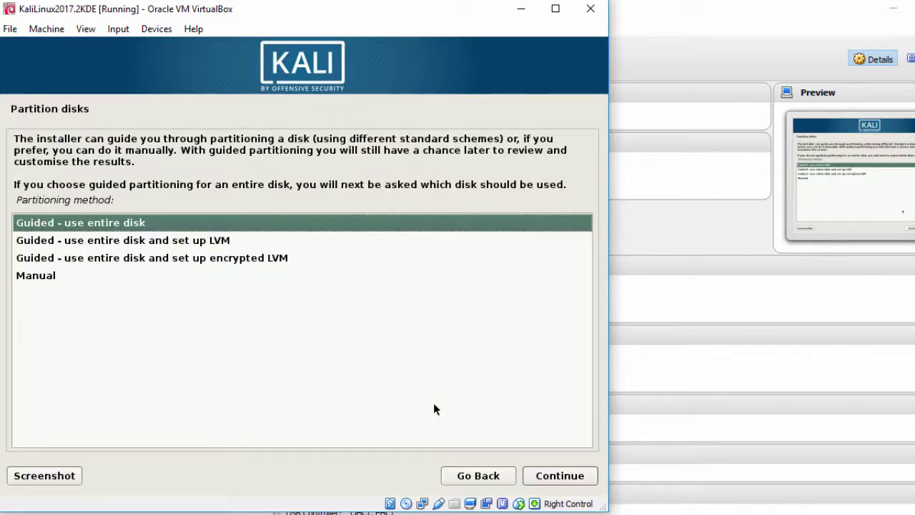
# Guided-partition the entire 62.7 GB disk with all files in one partition and write changes
pyautogui.moveTo(17, 199); pyautogui.dragTo(143, 203)
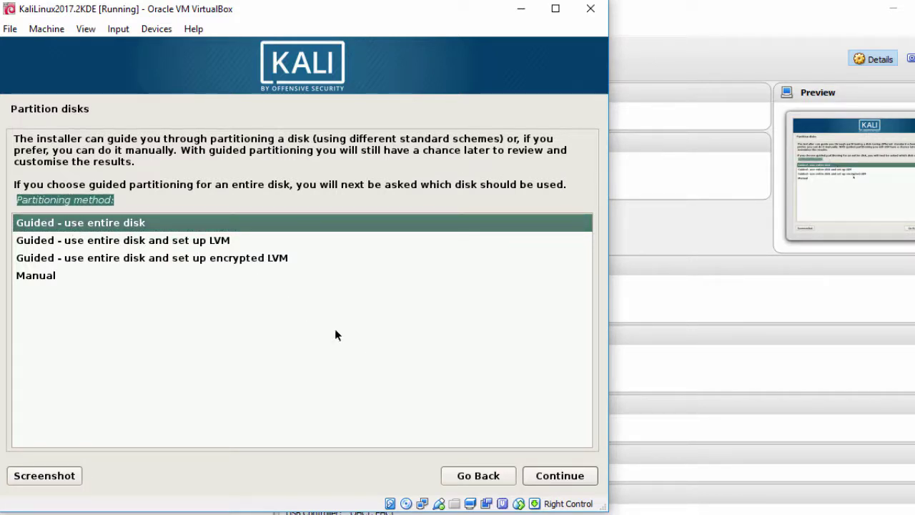
pyautogui.click(551, 486)
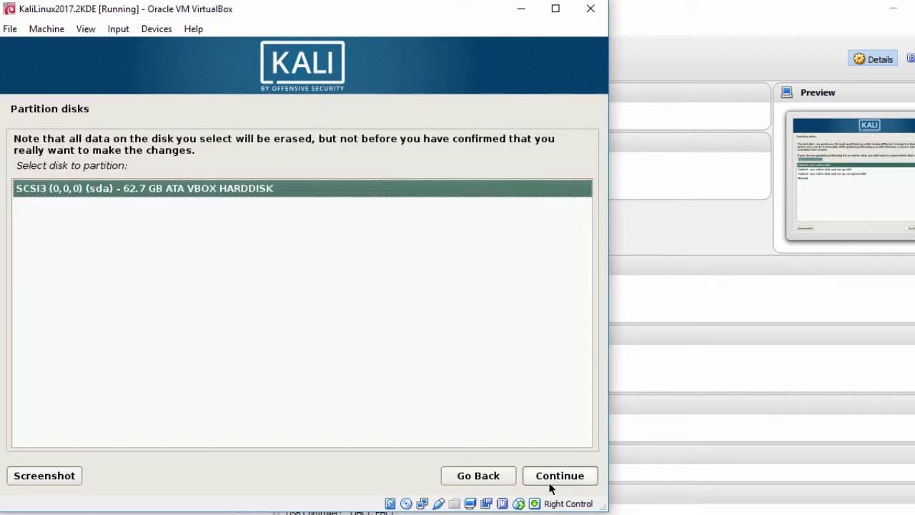
pyautogui.click(551, 488)
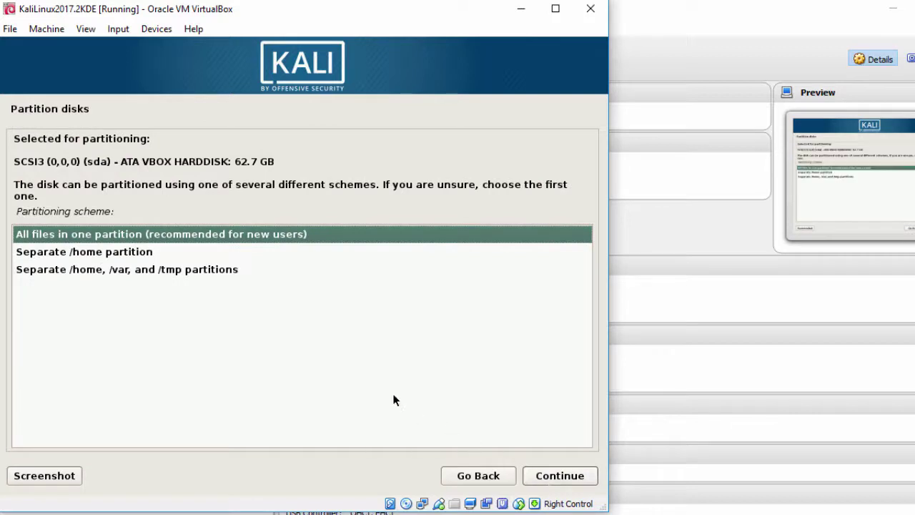
pyautogui.moveTo(17, 211); pyautogui.dragTo(165, 225)
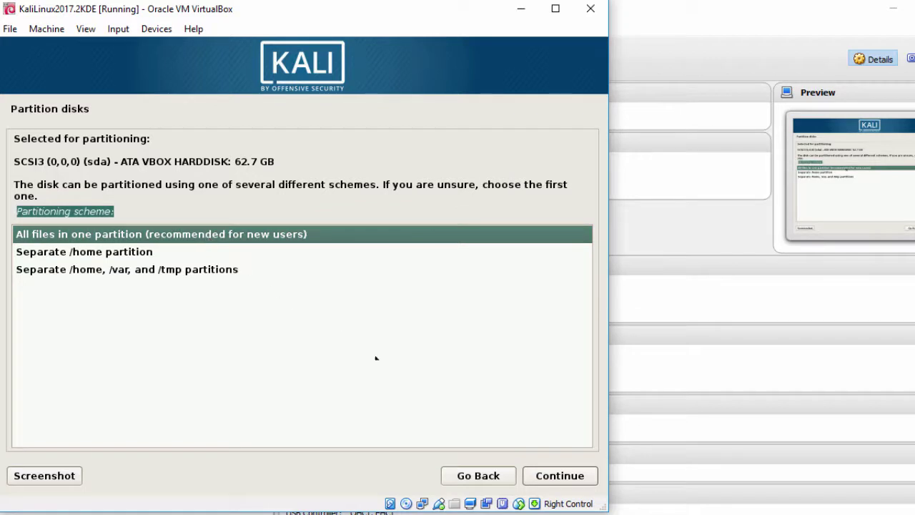
pyautogui.click(560, 483)
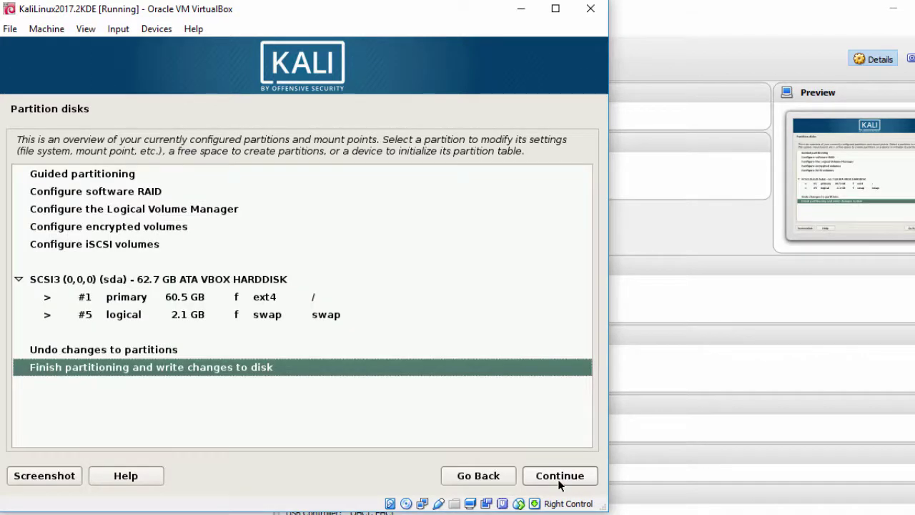
pyautogui.click(560, 476)
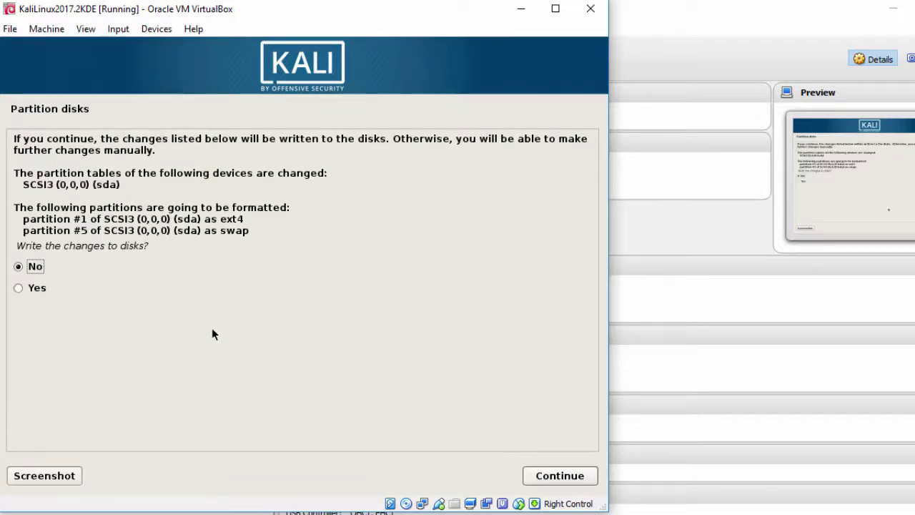
pyautogui.click(60, 292)
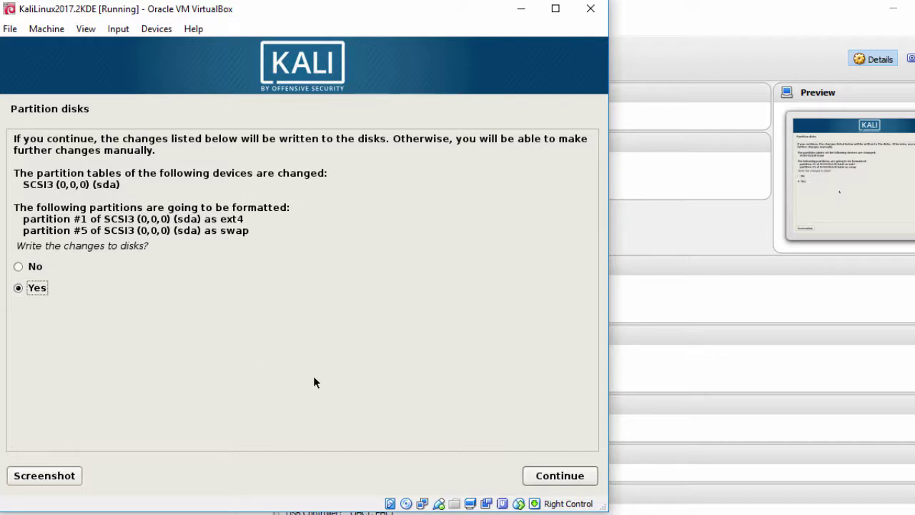
pyautogui.click(551, 479)
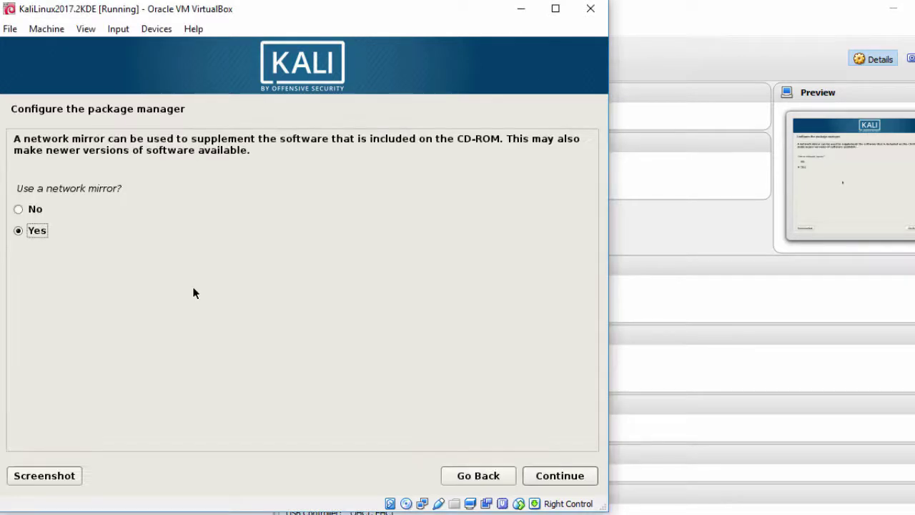
# Use a network mirror and leave the HTTP proxy empty
pyautogui.moveTo(21, 187); pyautogui.dragTo(143, 182)
pyautogui.click(52, 230)
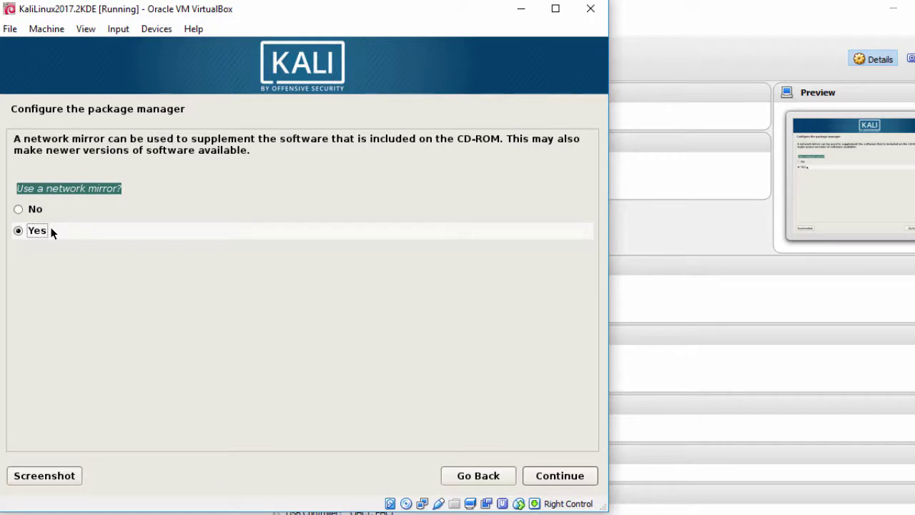
pyautogui.click(536, 476)
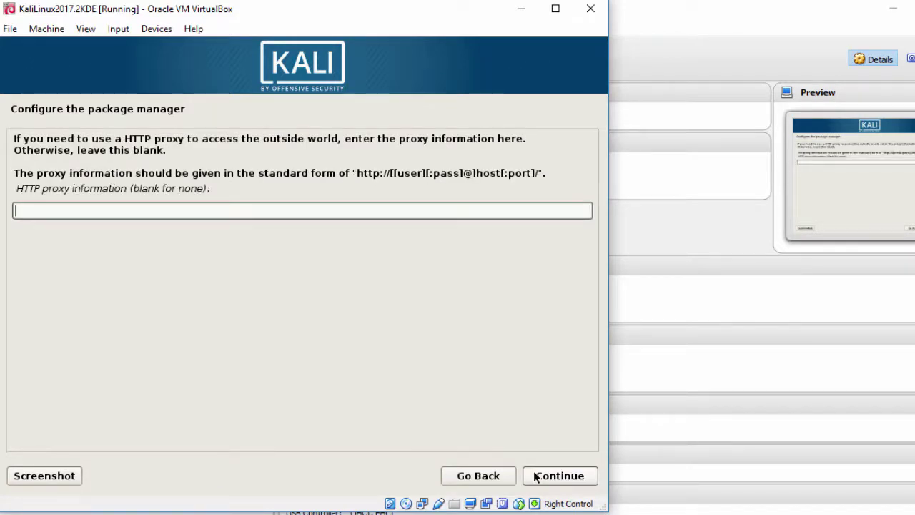
pyautogui.click(536, 476)
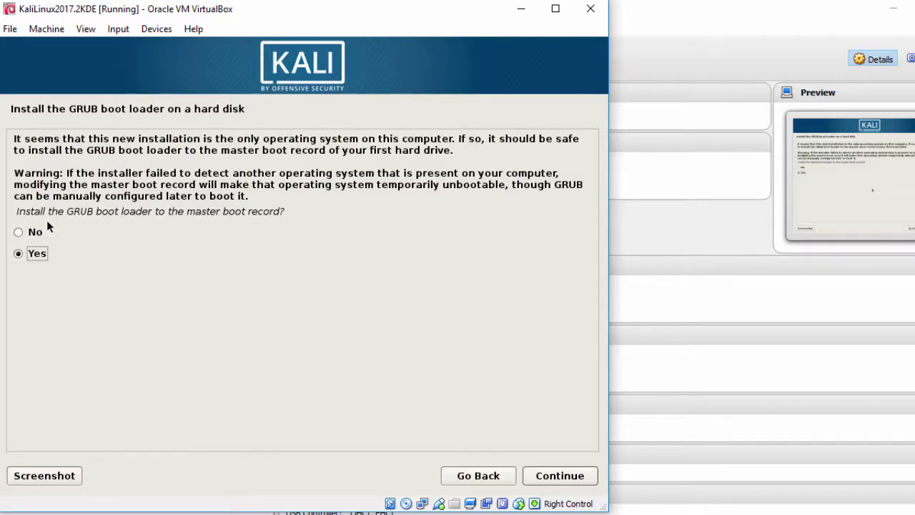
# Install the GRUB boot loader to the master boot record on /dev/sda
pyautogui.click(16, 211)
pyautogui.moveTo(15, 211); pyautogui.dragTo(294, 214)
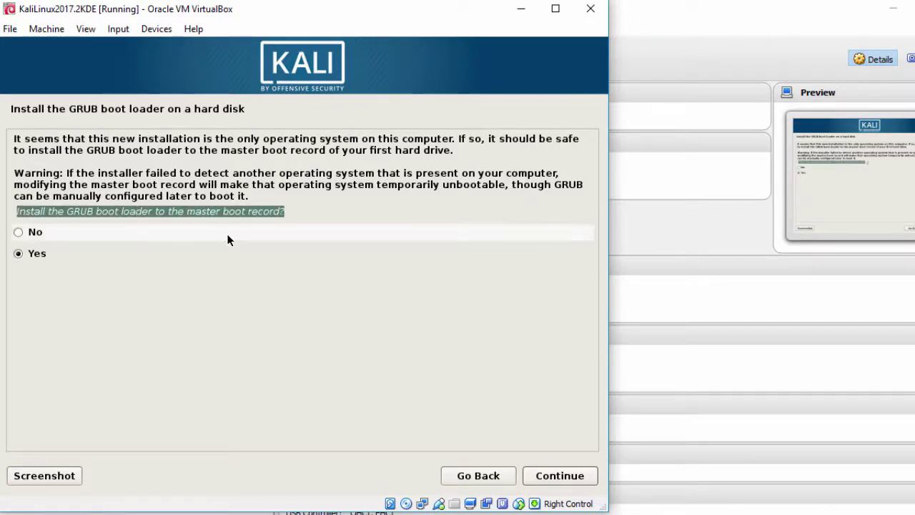
pyautogui.click(108, 260)
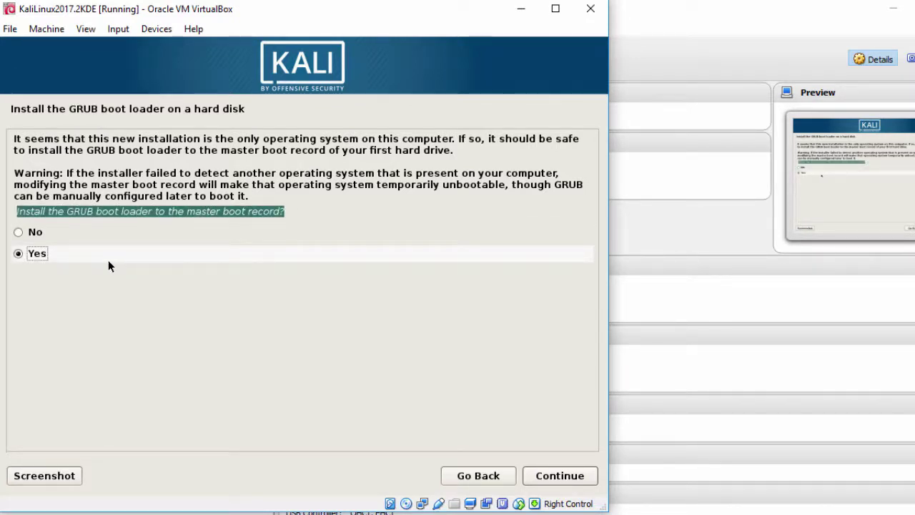
pyautogui.click(548, 475)
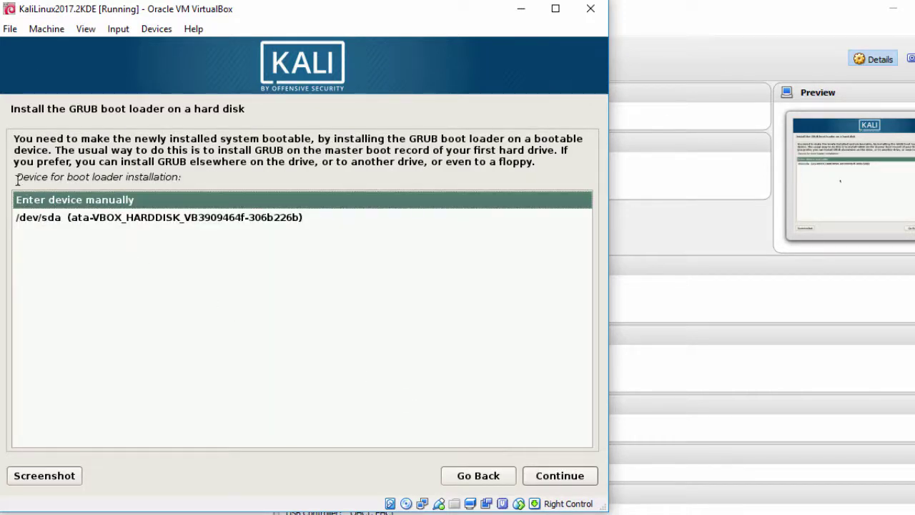
pyautogui.moveTo(16, 178); pyautogui.dragTo(192, 178)
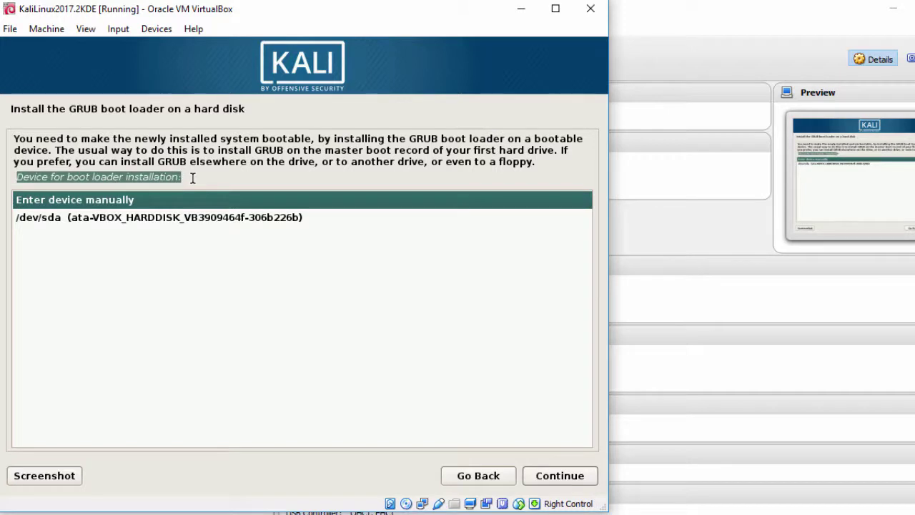
pyautogui.click(154, 220)
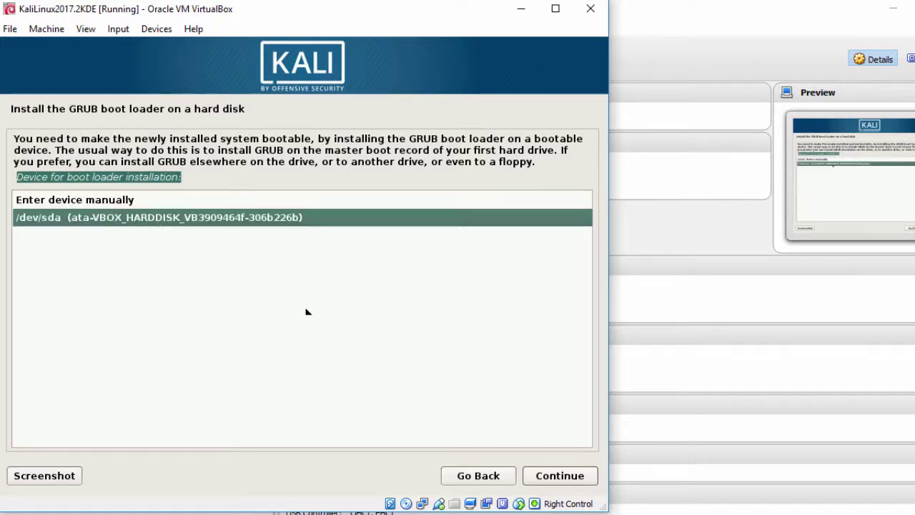
pyautogui.click(546, 480)
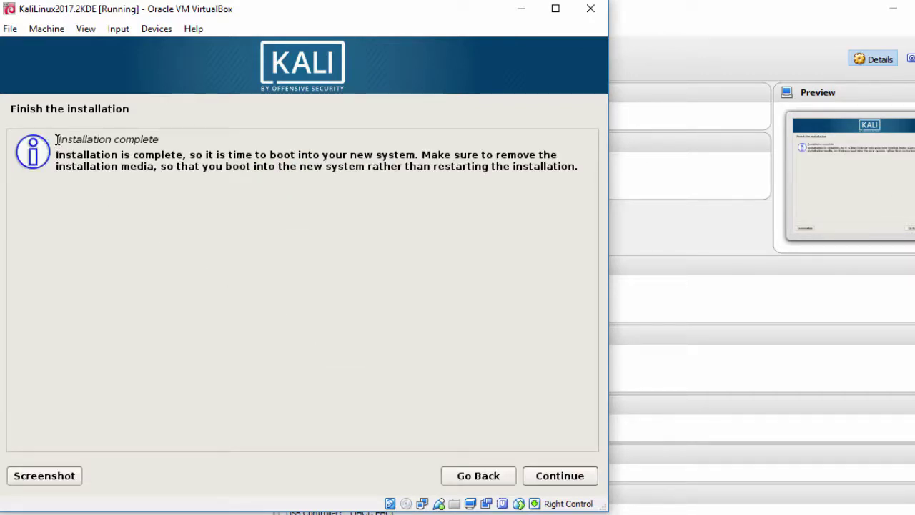
# Complete the Kali installation and let the VM reboot into the GRUB menu
pyautogui.moveTo(57, 139); pyautogui.dragTo(171, 139)
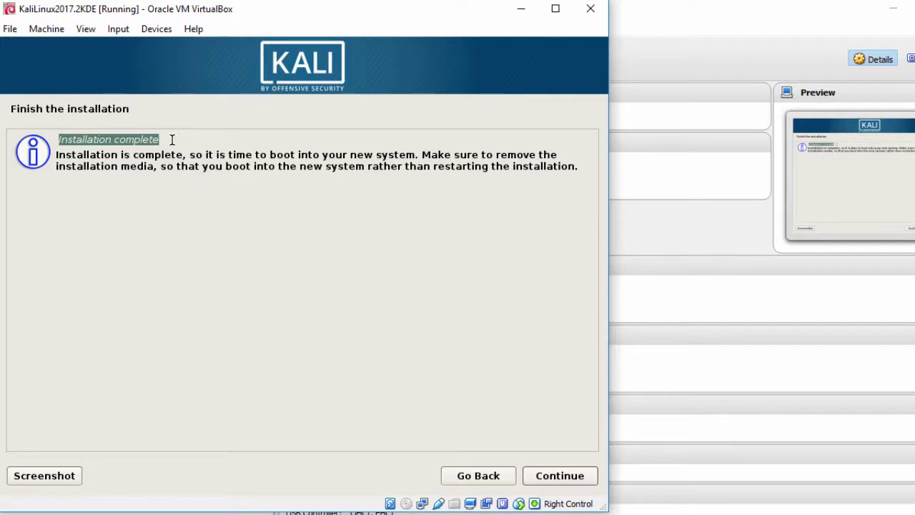
pyautogui.click(542, 484)
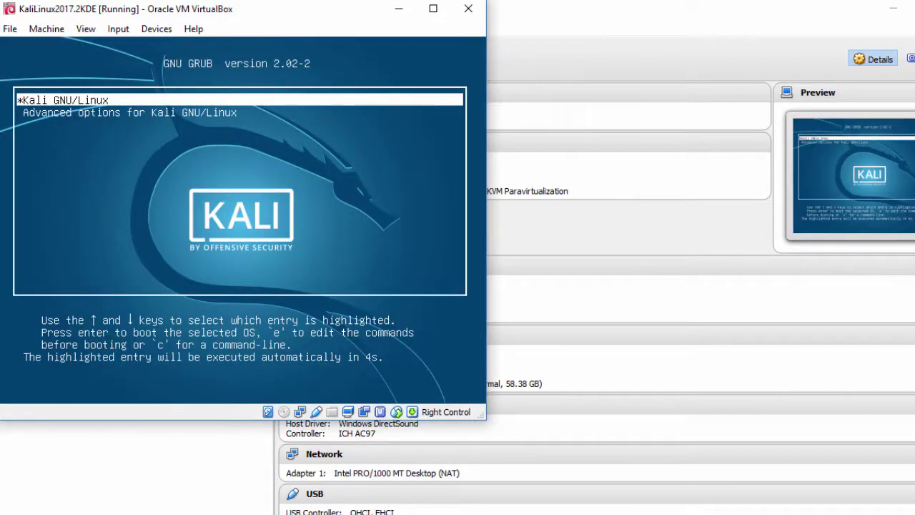
# Boot the Kali GNU/Linux GRUB entry and log in as root with the root password
pyautogui.press('Return')
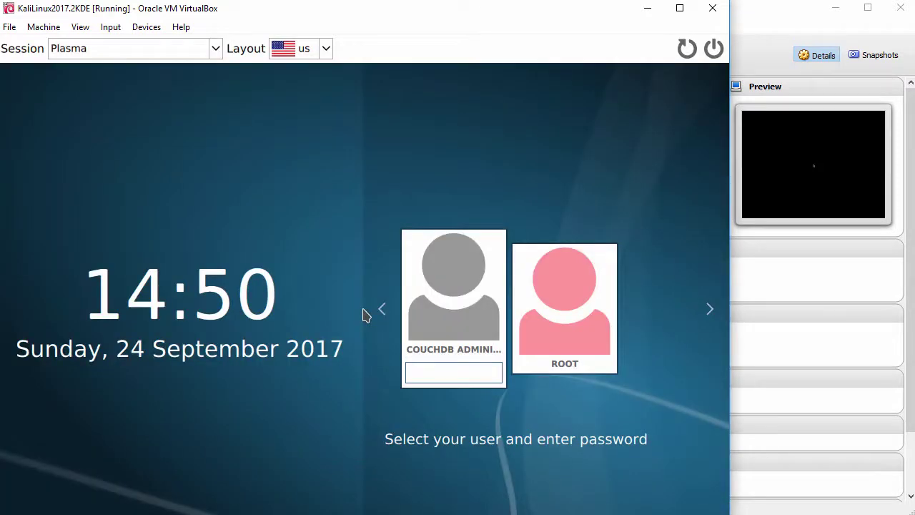
pyautogui.click(551, 317)
pyautogui.write('to')
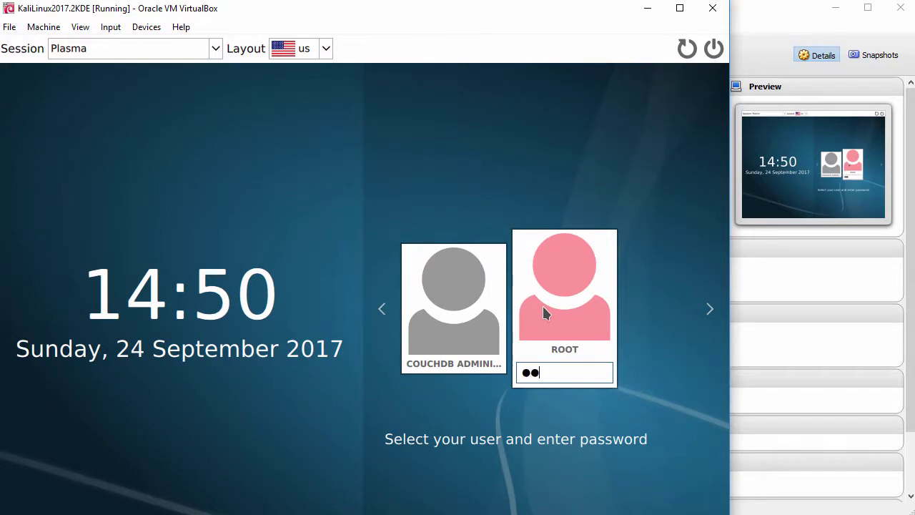
pyautogui.write('ortoor')
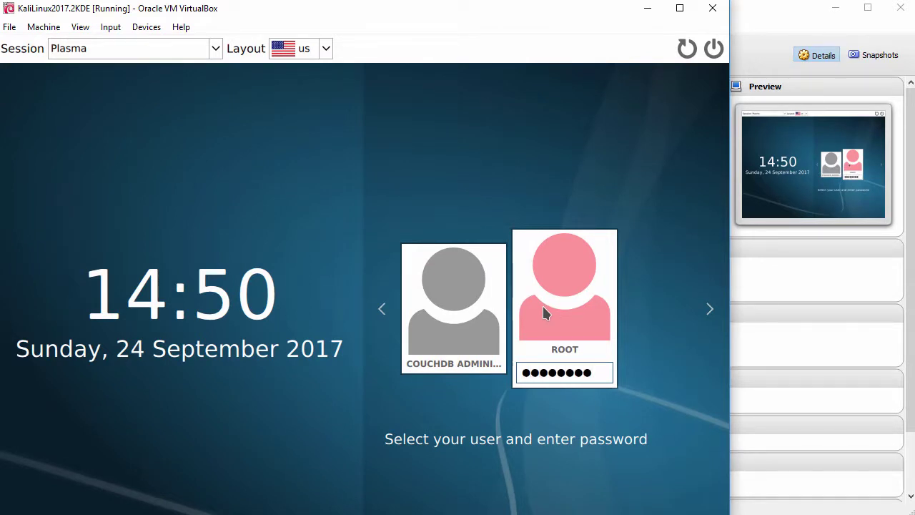
pyautogui.press('Return')
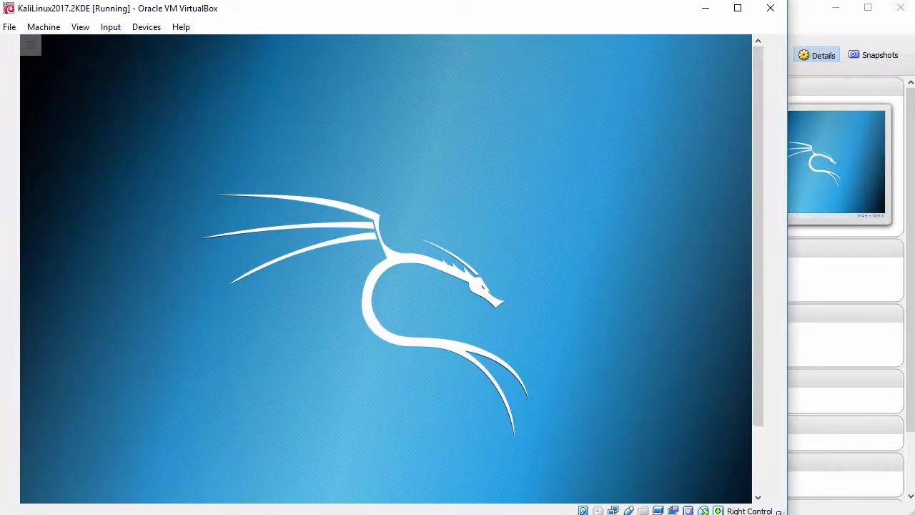
# Open and close the application launcher and the VM's View menu without changes
pyautogui.moveTo(761, 370); pyautogui.dragTo(754, 460)
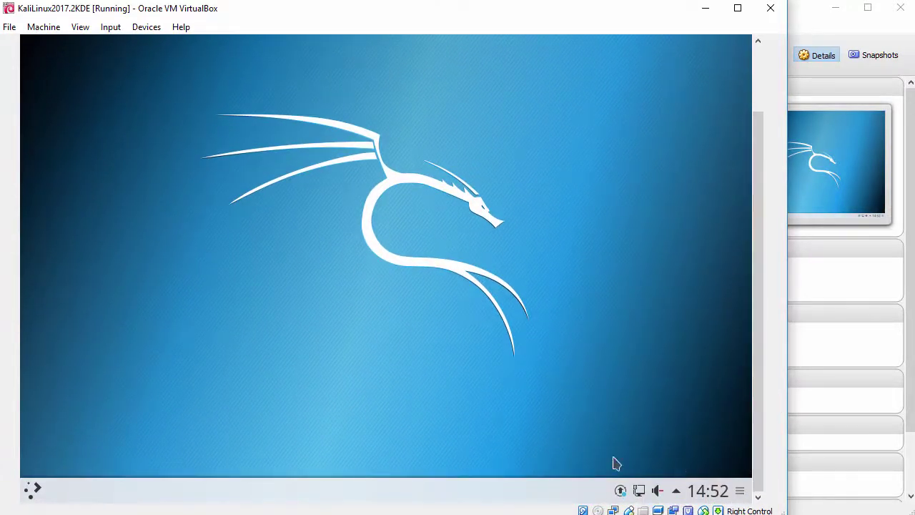
pyautogui.click(33, 491)
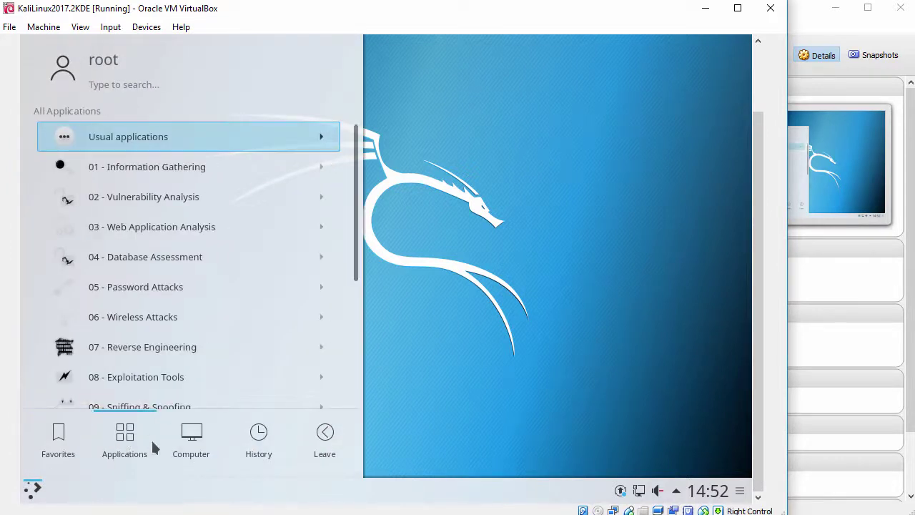
pyautogui.click(424, 270)
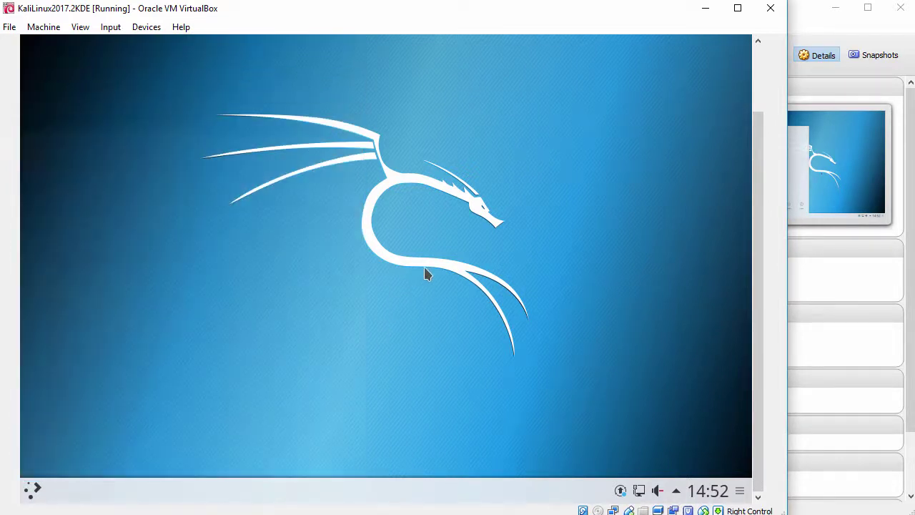
pyautogui.click(80, 27)
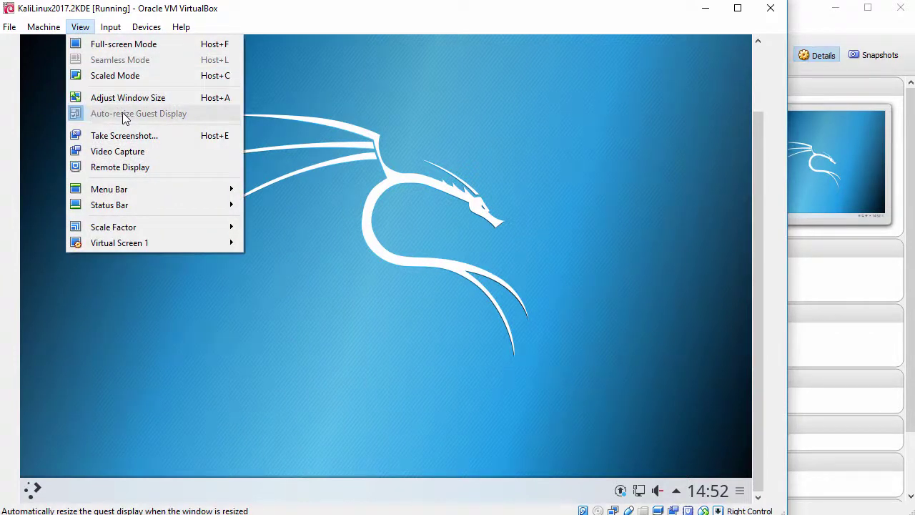
pyautogui.click(370, 232)
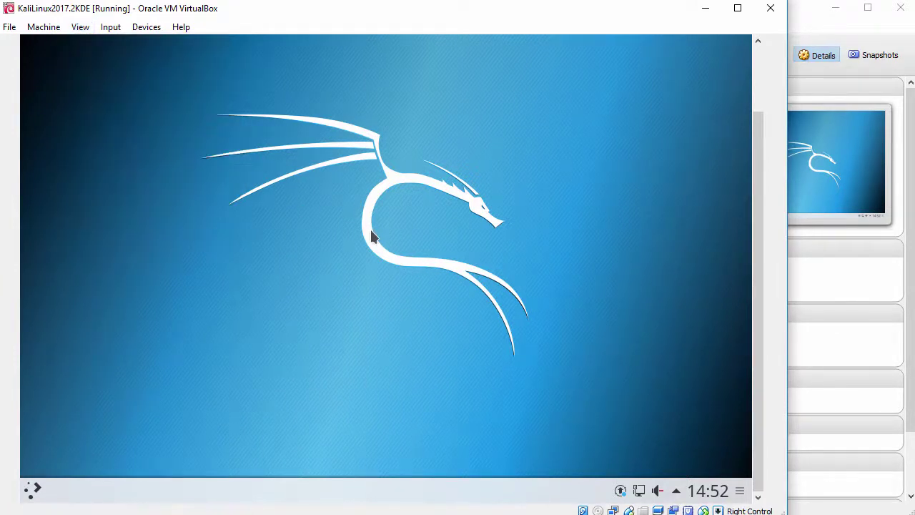
# Launch Konsole from Applications > Usual applications > System in the Kickoff launcher
pyautogui.click(33, 491)
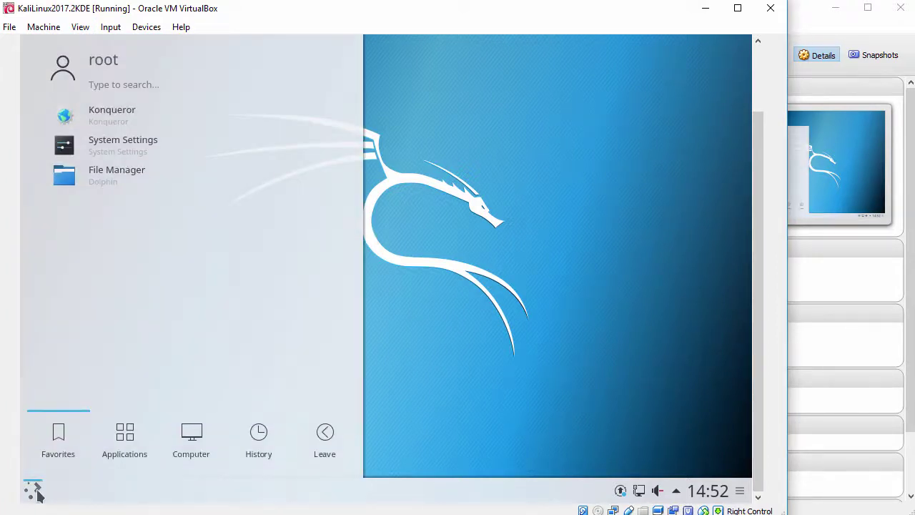
pyautogui.click(126, 441)
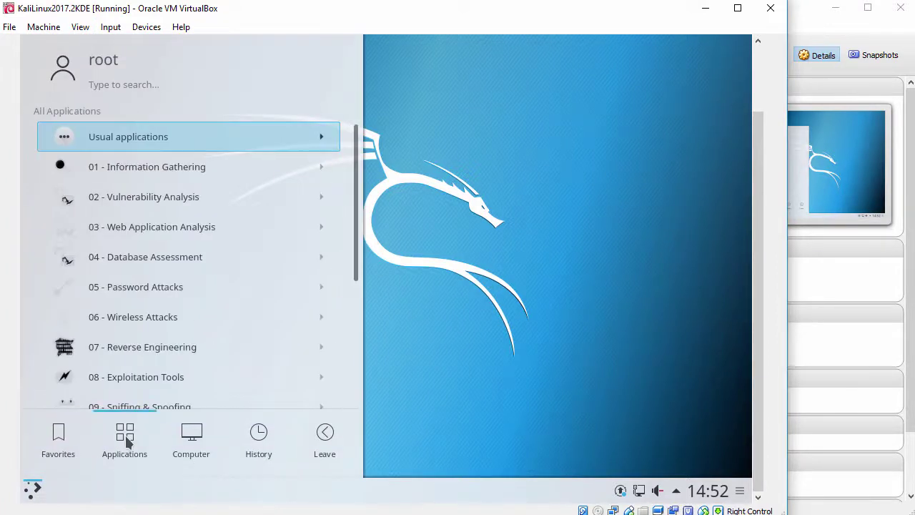
pyautogui.click(179, 137)
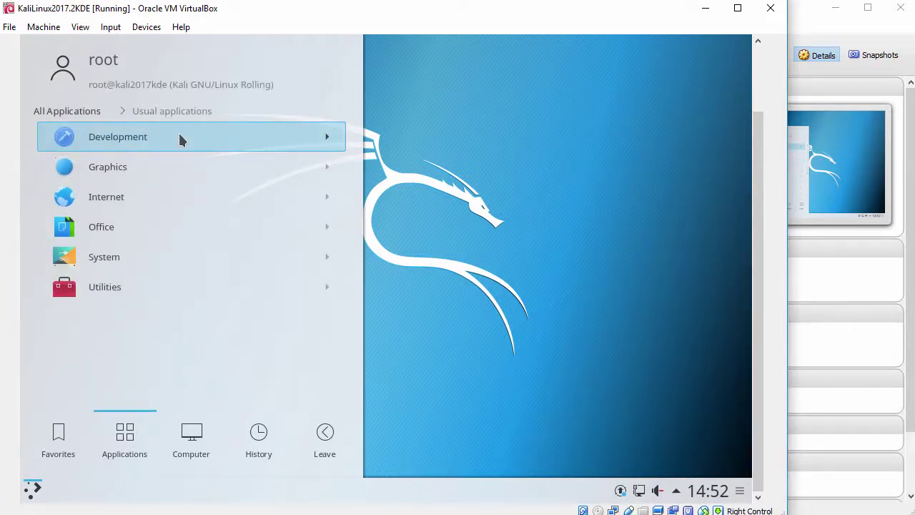
pyautogui.click(140, 262)
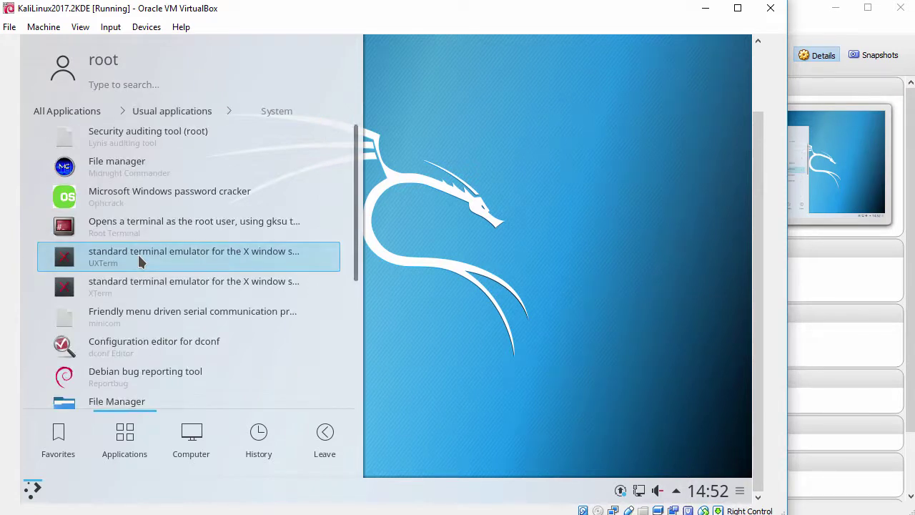
pyautogui.scroll(-3, 140, 261)
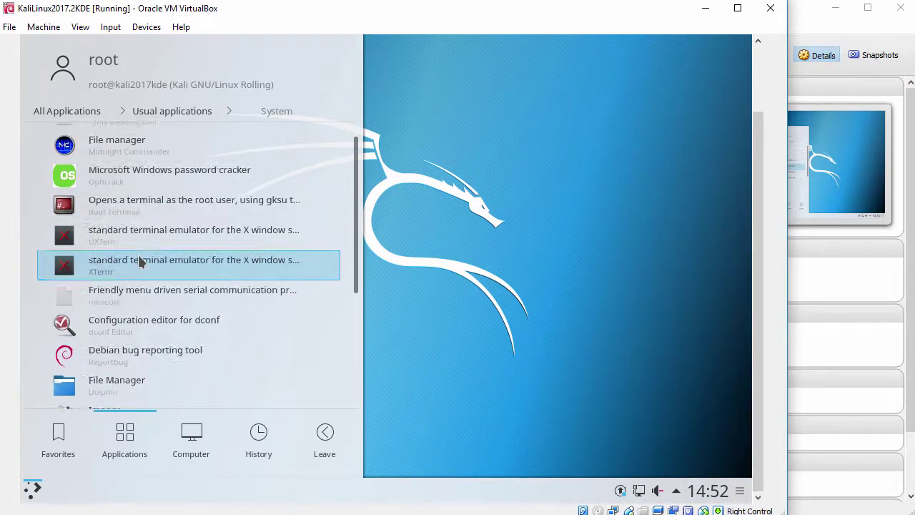
pyautogui.scroll(-3, 140, 261)
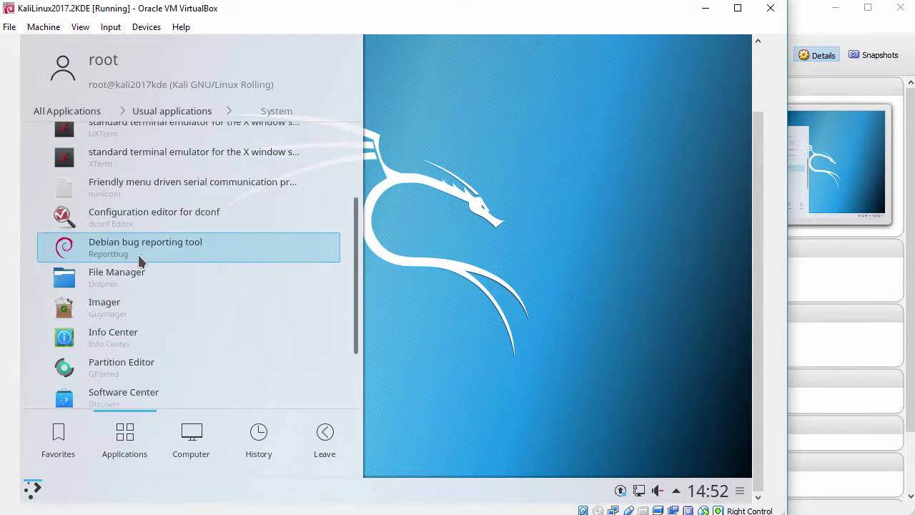
pyautogui.scroll(-2, 140, 261)
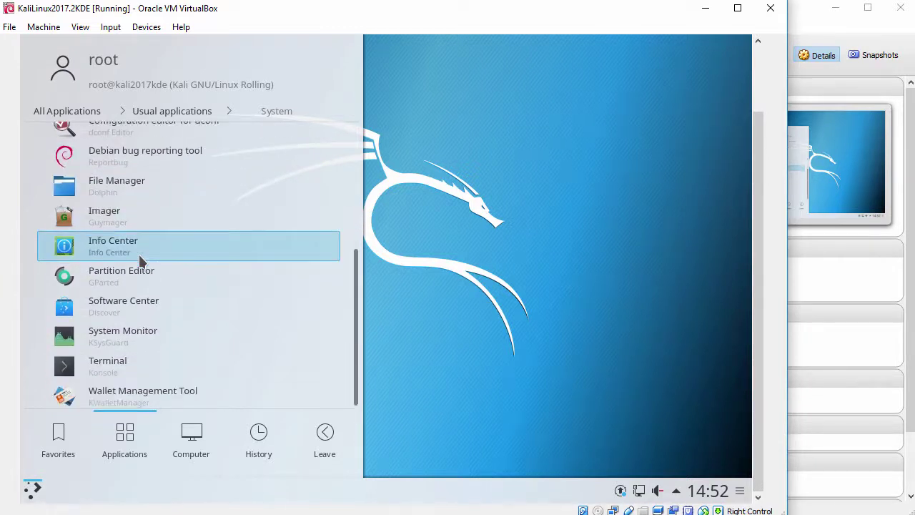
pyautogui.click(136, 367)
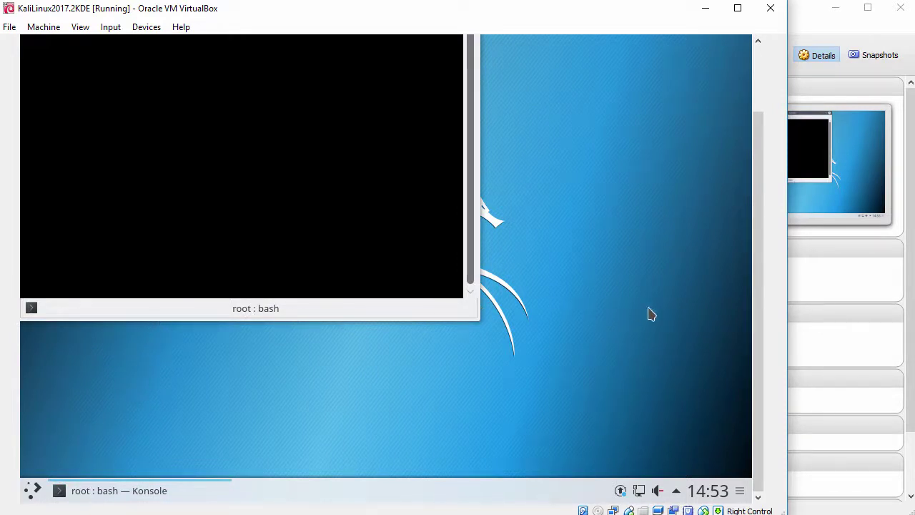
# Enlarge the Konsole font and widen the terminal window to 90 columns
pyautogui.moveTo(755, 268); pyautogui.dragTo(766, 192)
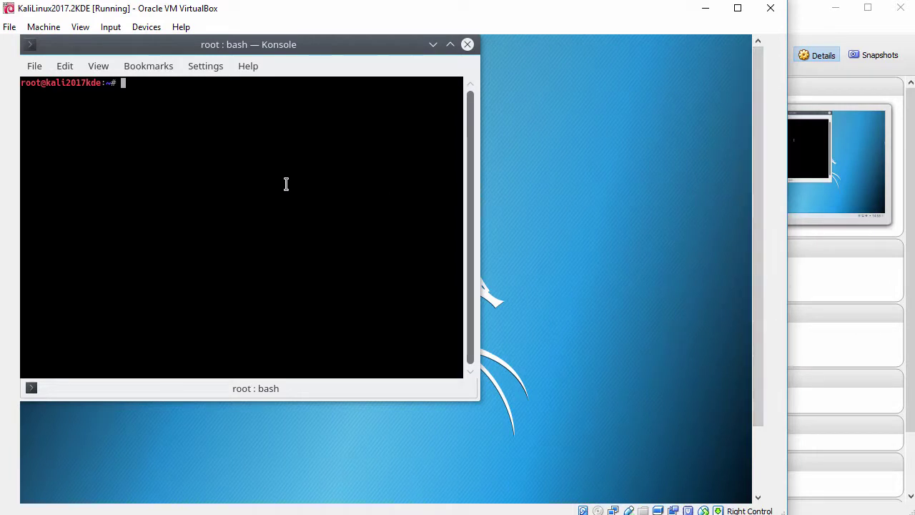
pyautogui.hotkey('ctrl', '+')
pyautogui.hotkey('ctrl', '+')
pyautogui.hotkey('ctrl', '+')
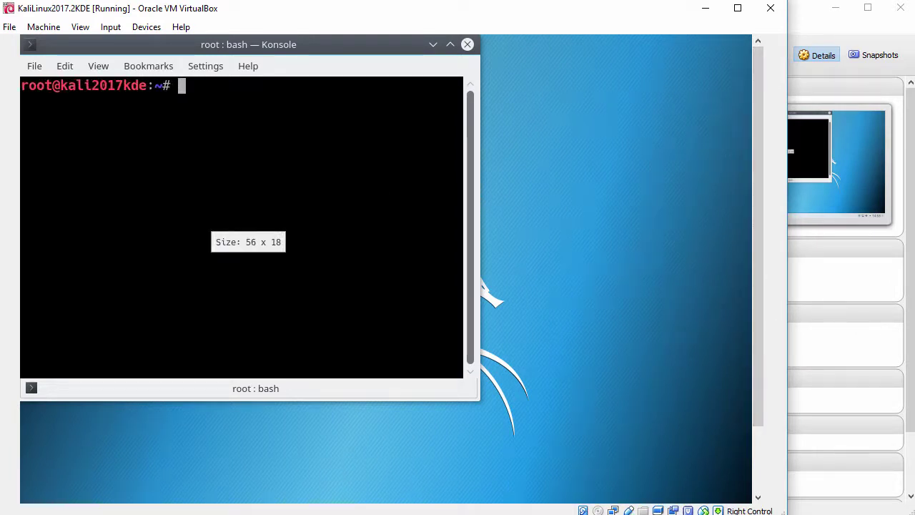
pyautogui.moveTo(480, 403); pyautogui.dragTo(748, 476)
pyautogui.press('Return')
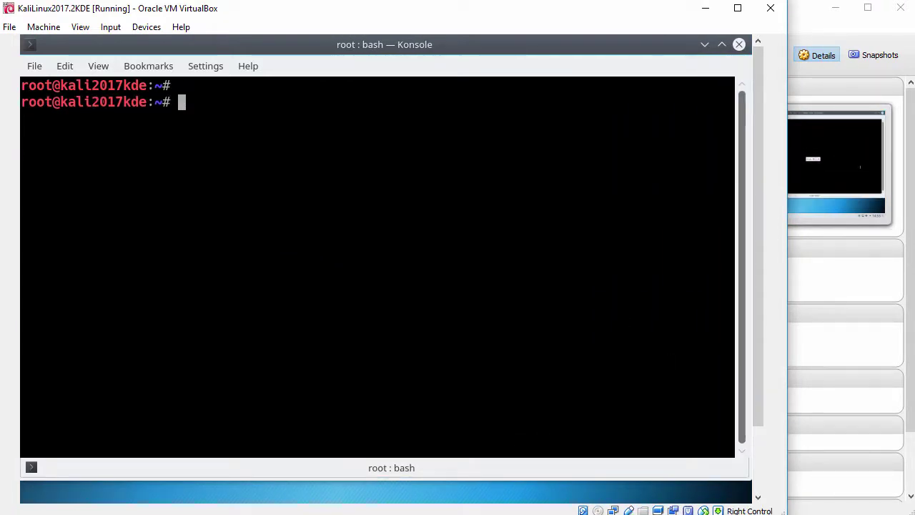
pyautogui.write('w')
pyautogui.press('Return')
pyautogui.press('Return')
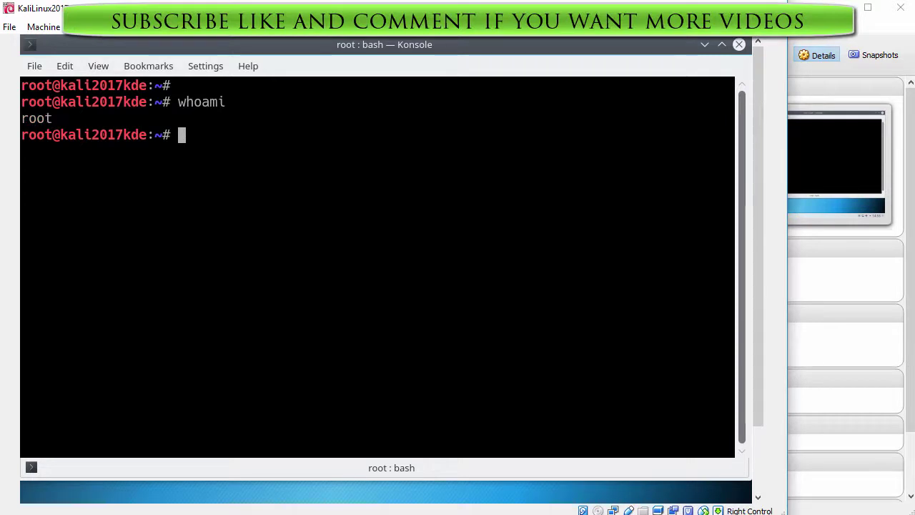
pyautogui.write('ping -')
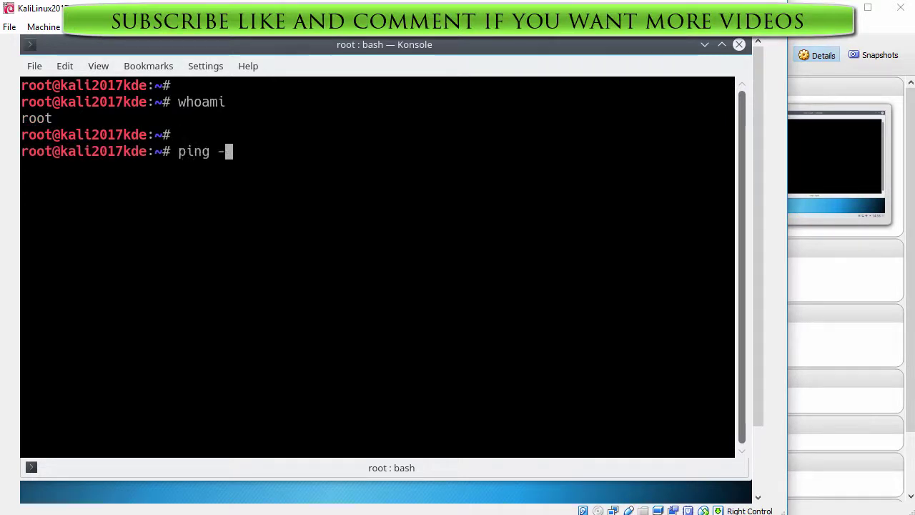
pyautogui.write('c 3 www.google.com')
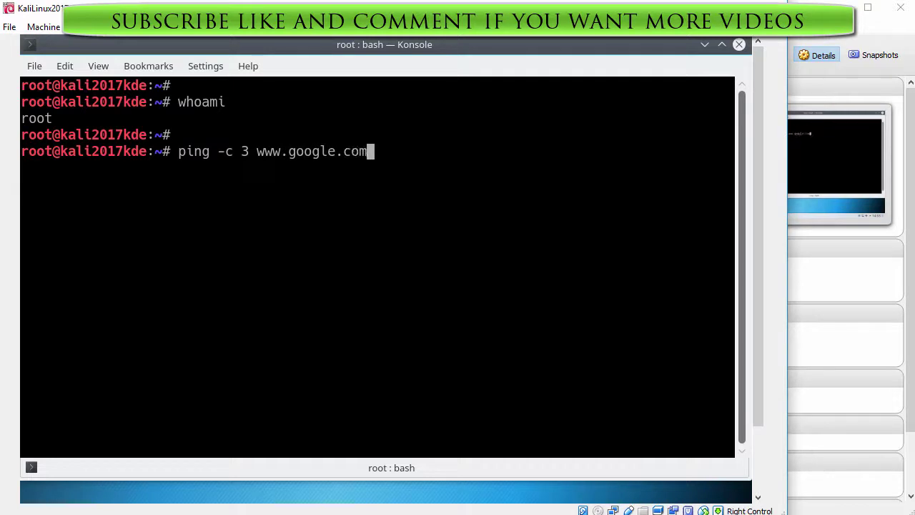
pyautogui.press('Return')
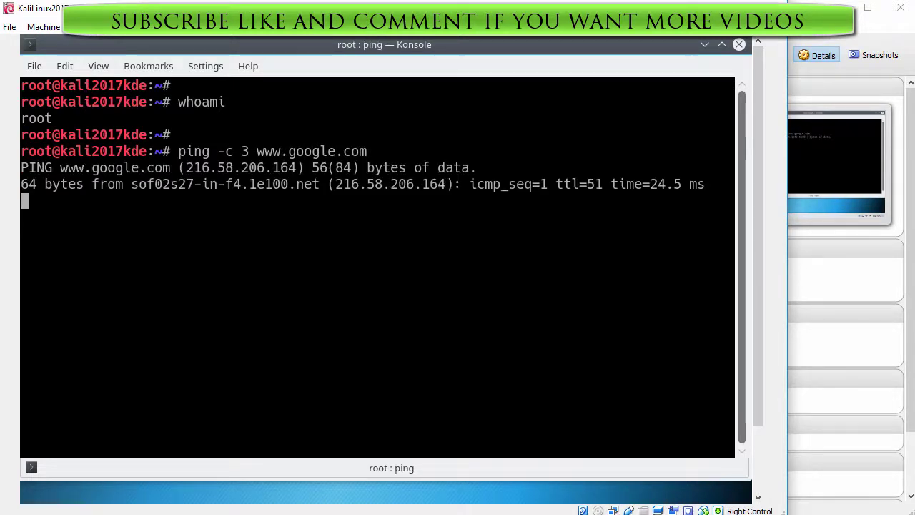
# Run uname -a to show kernel 4.12.0-kali1-amd64, then enter apt-get update
pyautogui.press('Return')
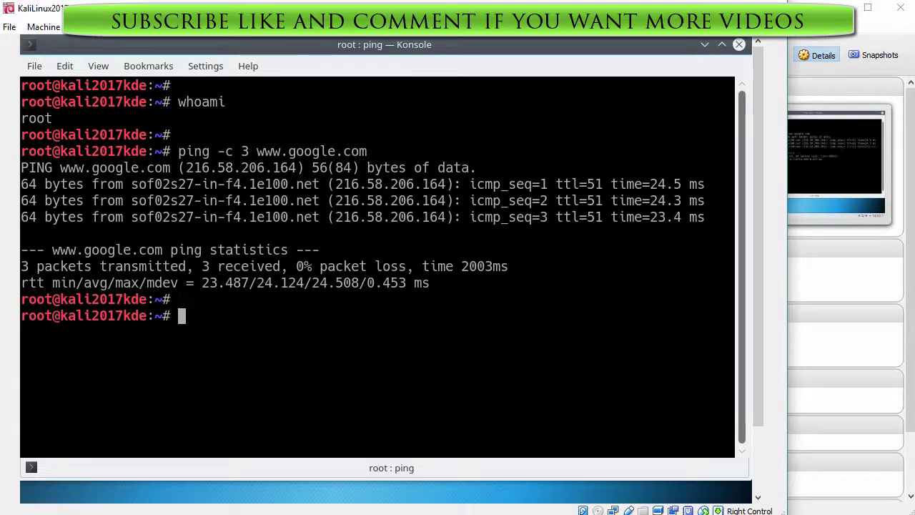
pyautogui.write('uname -a')
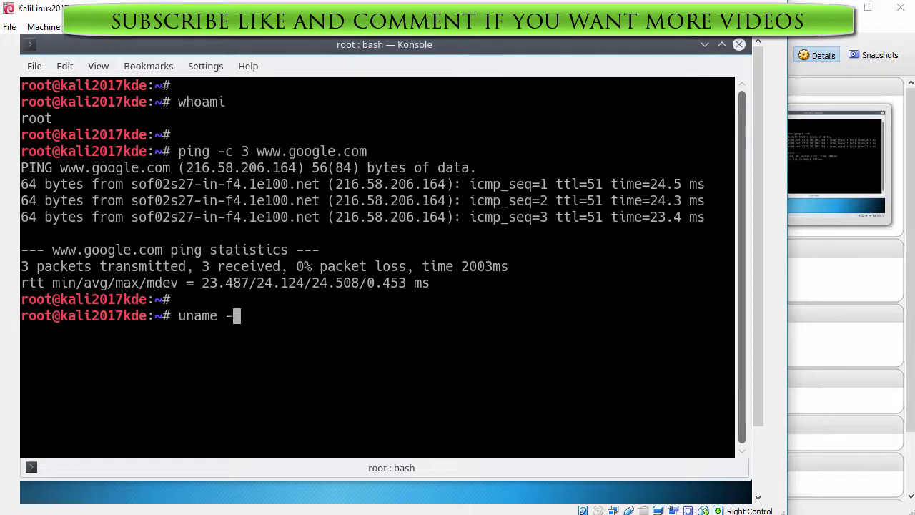
pyautogui.press('Return')
pyautogui.press('Return')
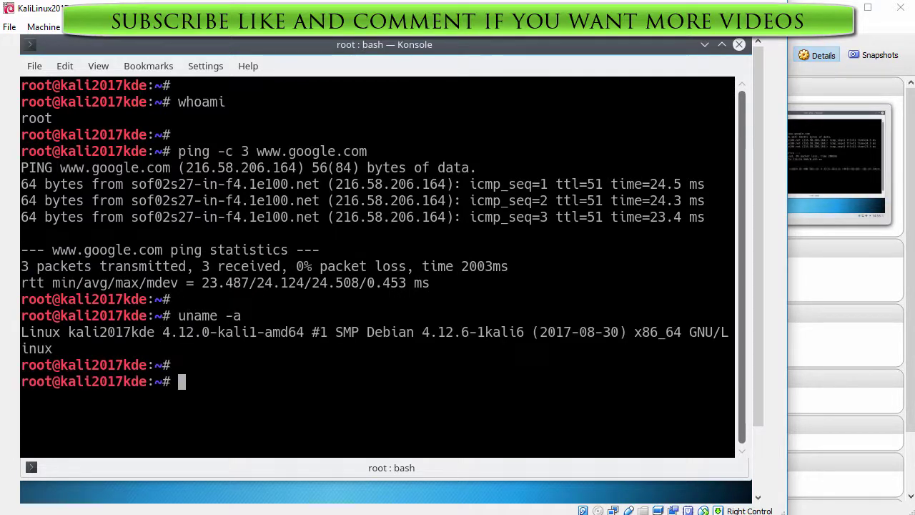
pyautogui.write('apt-get update')
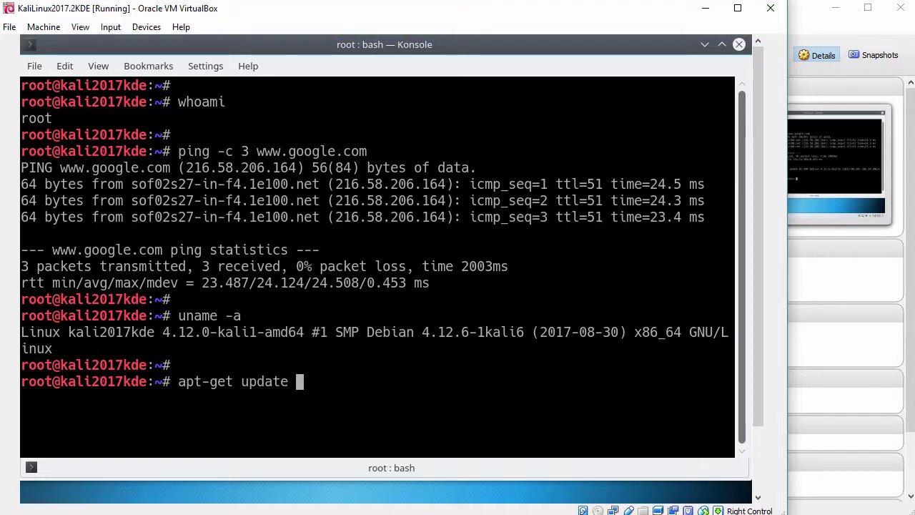
# Run apt-get update, install linux-image-4.12.0-kali2-amd64, then enter reboot at the prompt
pyautogui.press('Return')
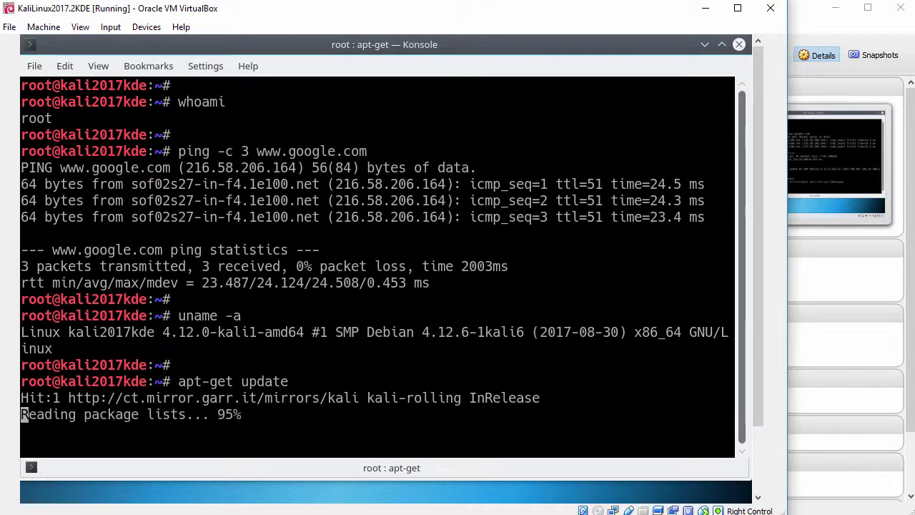
pyautogui.press('Return')
pyautogui.write('apt-g')
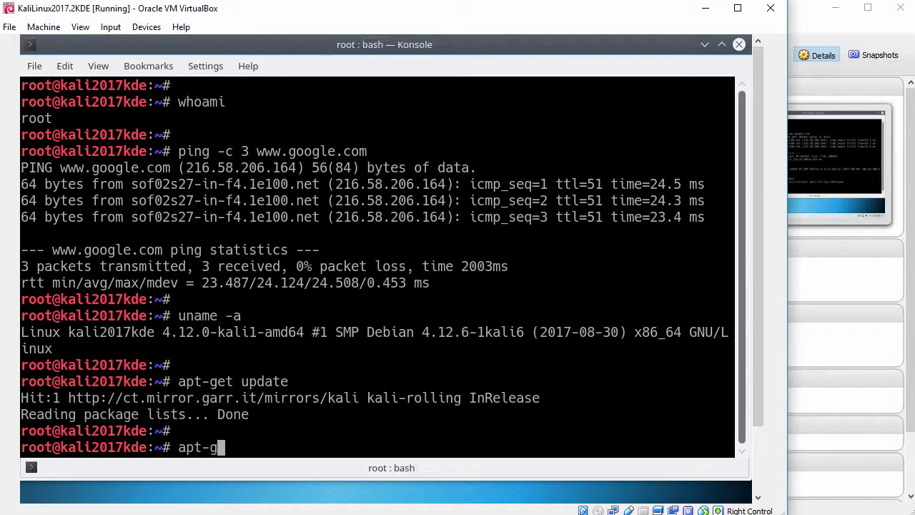
pyautogui.write('et install linux-image-4')
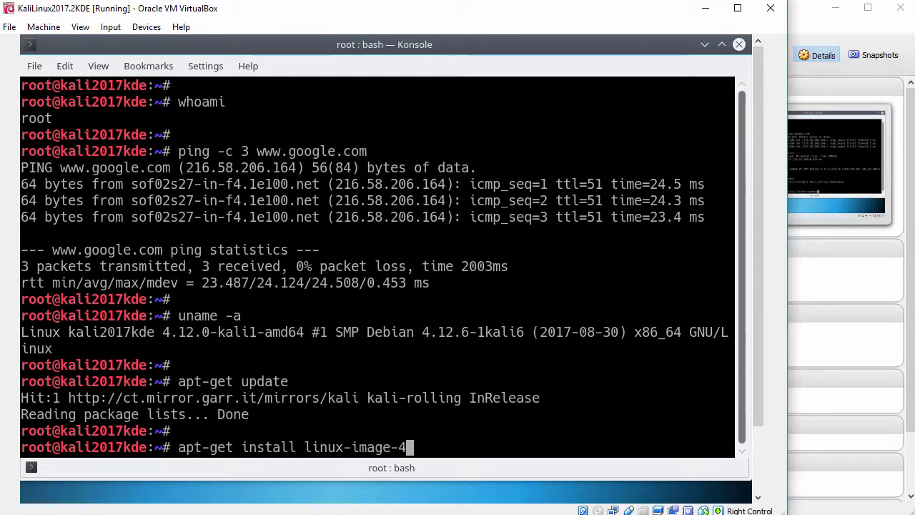
pyautogui.press('Tab')
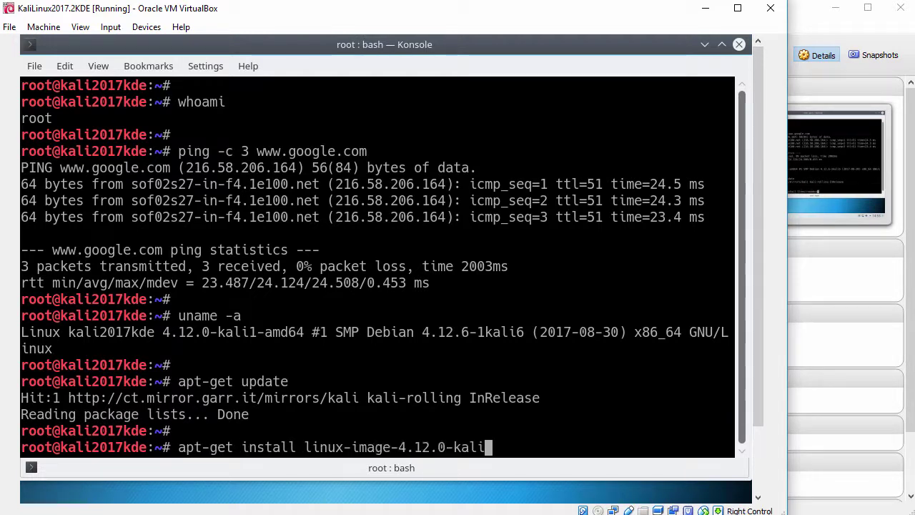
pyautogui.write('2')
pyautogui.press('Tab')
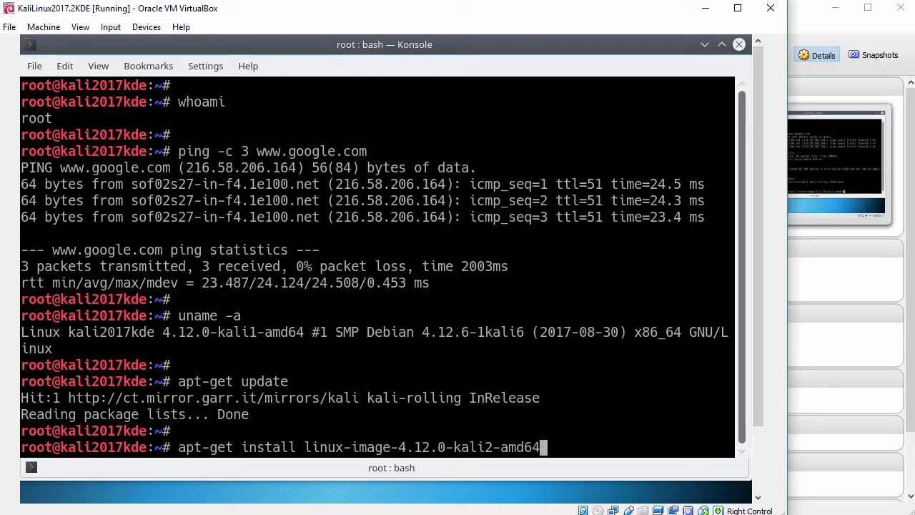
pyautogui.press('Return')
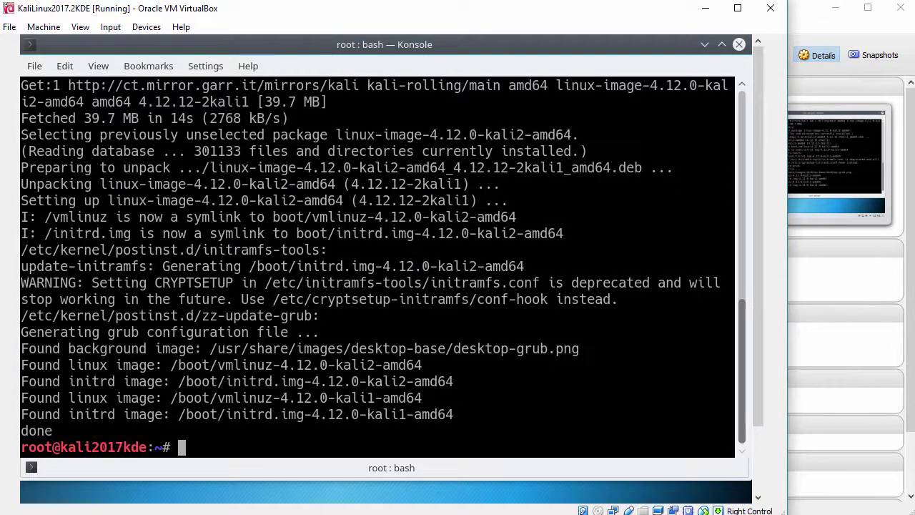
pyautogui.press('Return')
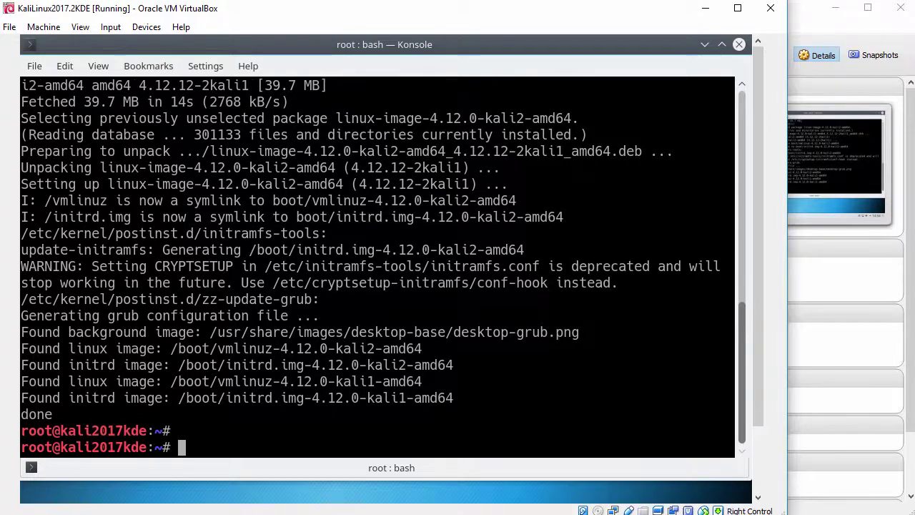
pyautogui.write('reboot')
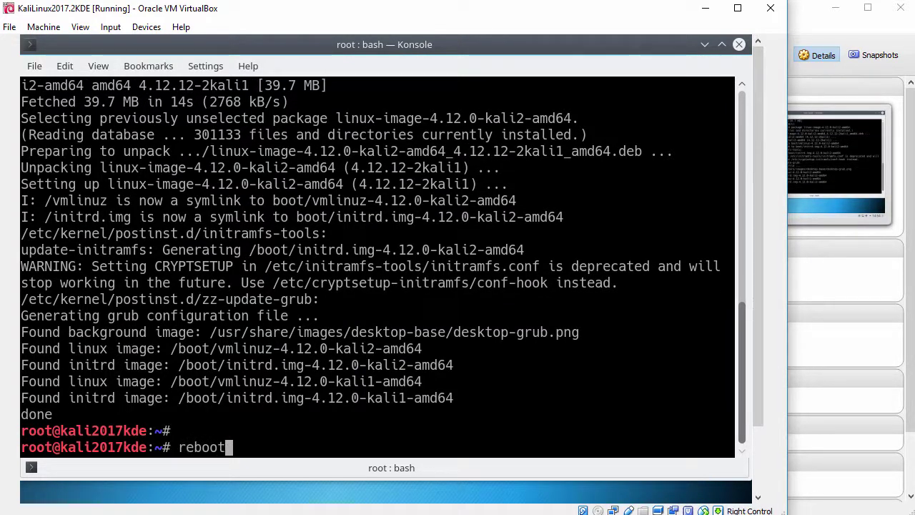
# Reboot the guest, boot the default GRUB entry and log back in as root
pyautogui.press('Return')
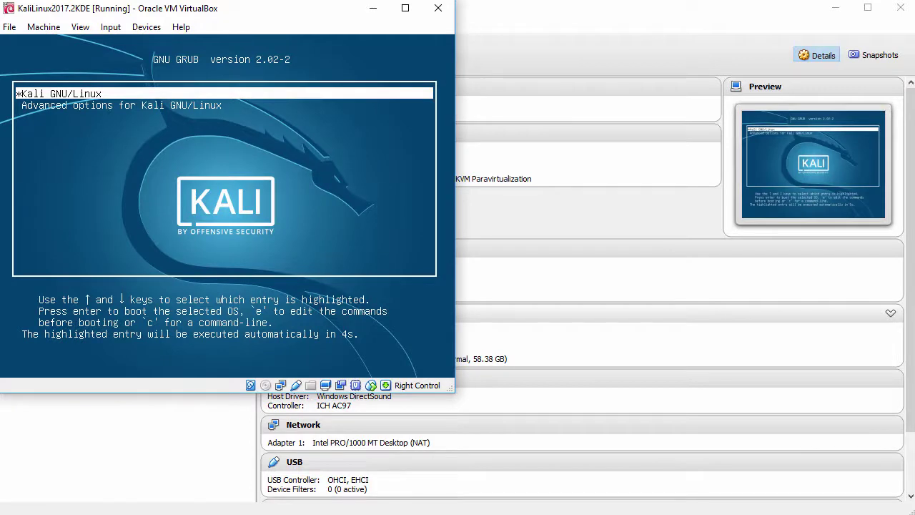
pyautogui.press('Return')
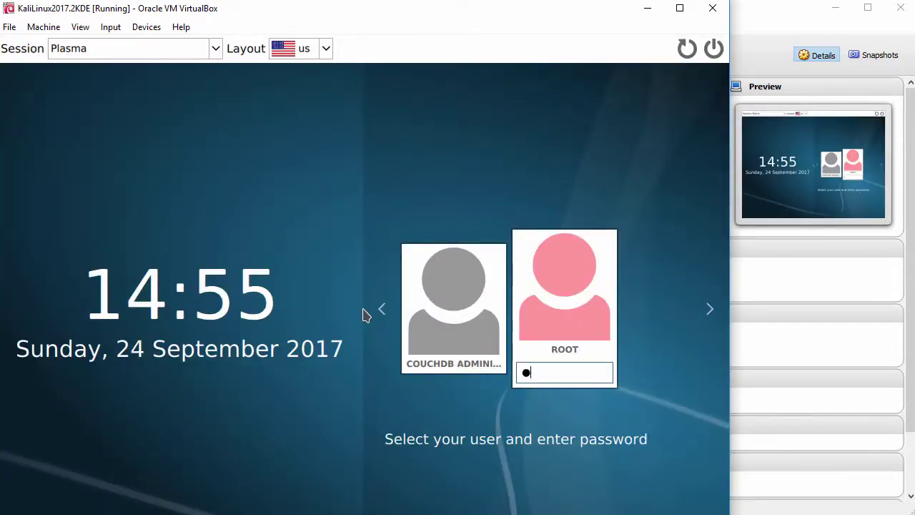
pyautogui.write('****')
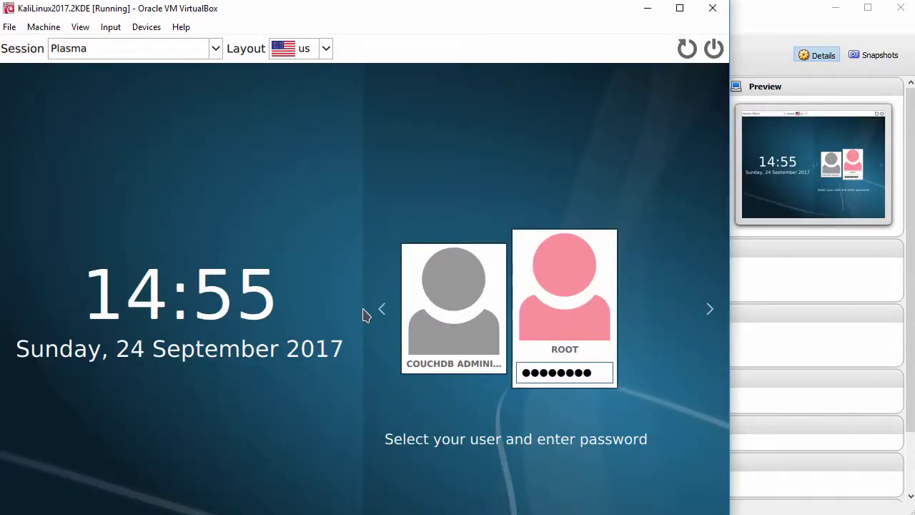
pyautogui.press('Return')
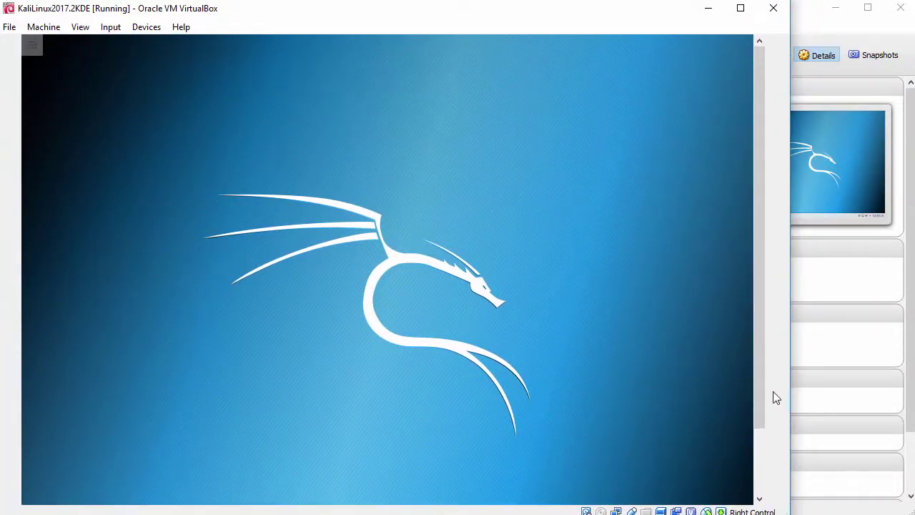
pyautogui.moveTo(759, 391); pyautogui.dragTo(756, 461)
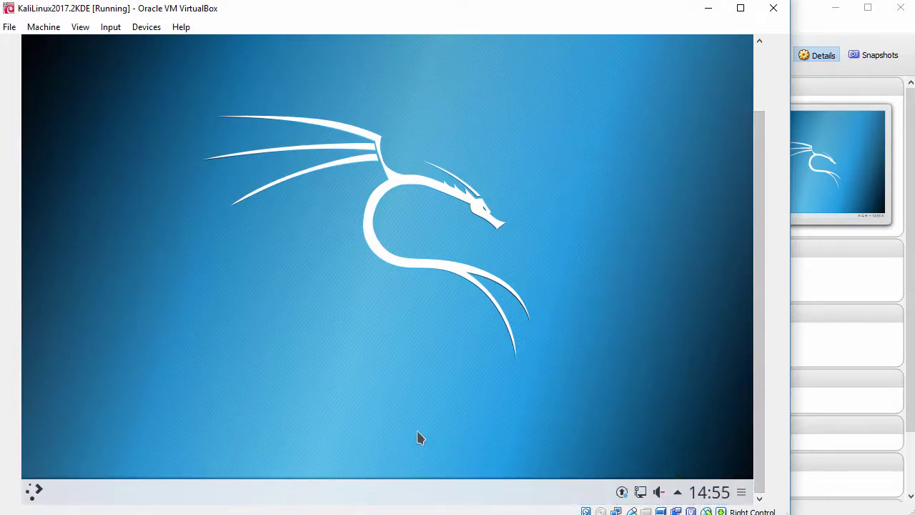
# Launch Konsole by searching 'konsole' in the launcher and enlarge its font with Ctrl++
pyautogui.click(36, 492)
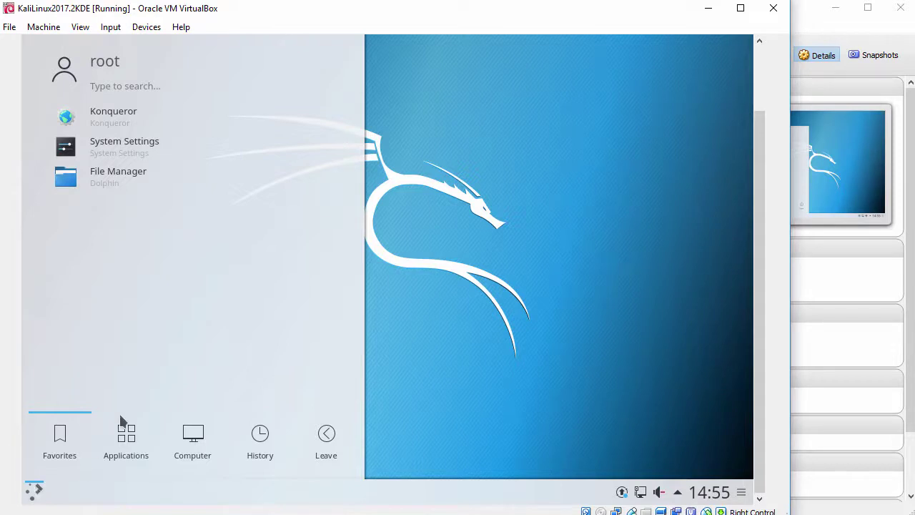
pyautogui.write('konsole')
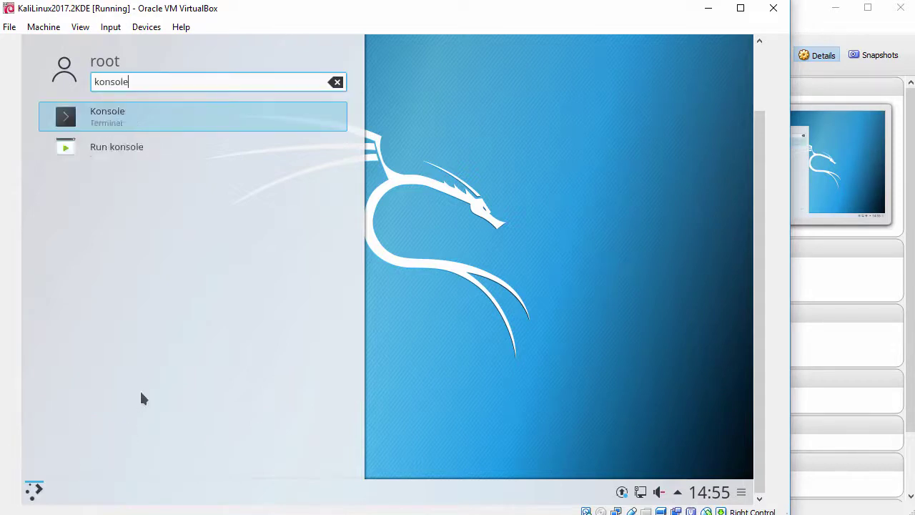
pyautogui.click(168, 117)
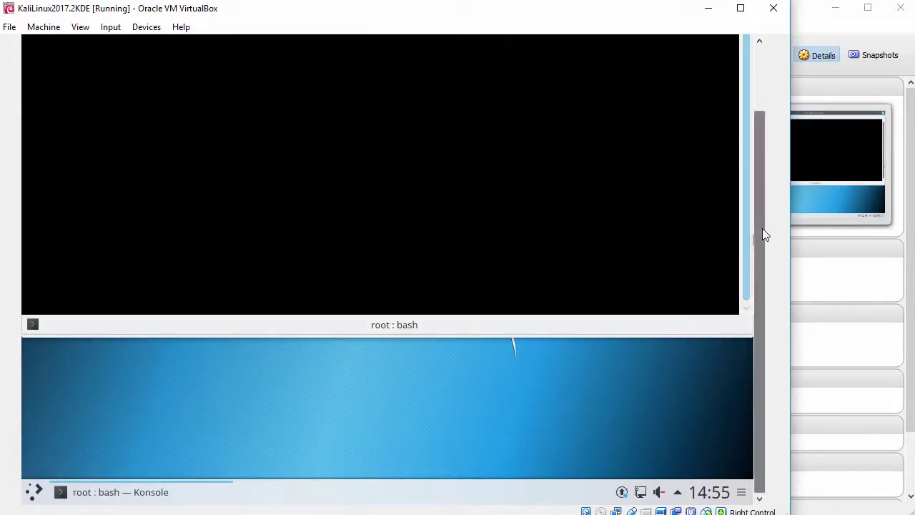
pyautogui.moveTo(762, 230); pyautogui.dragTo(774, 143)
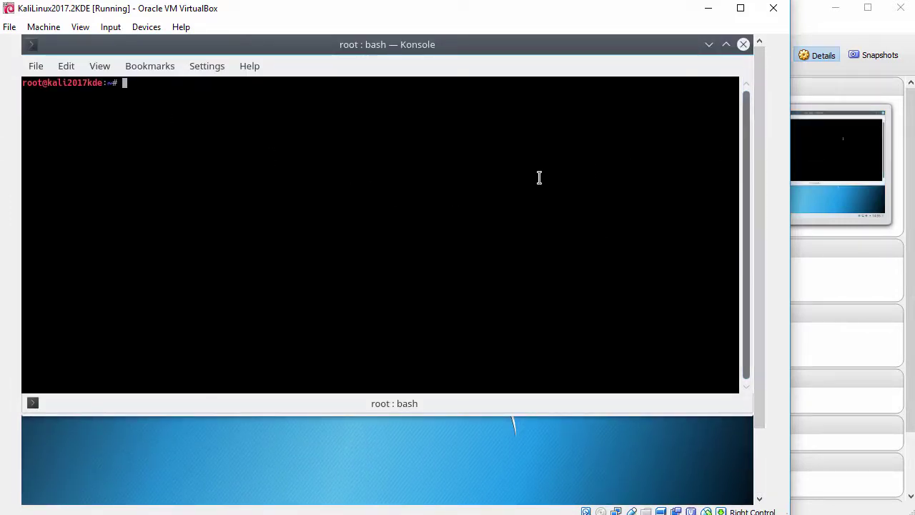
pyautogui.hotkey('ctrl', '+')
pyautogui.hotkey('ctrl', '+')
pyautogui.hotkey('ctrl', '+')
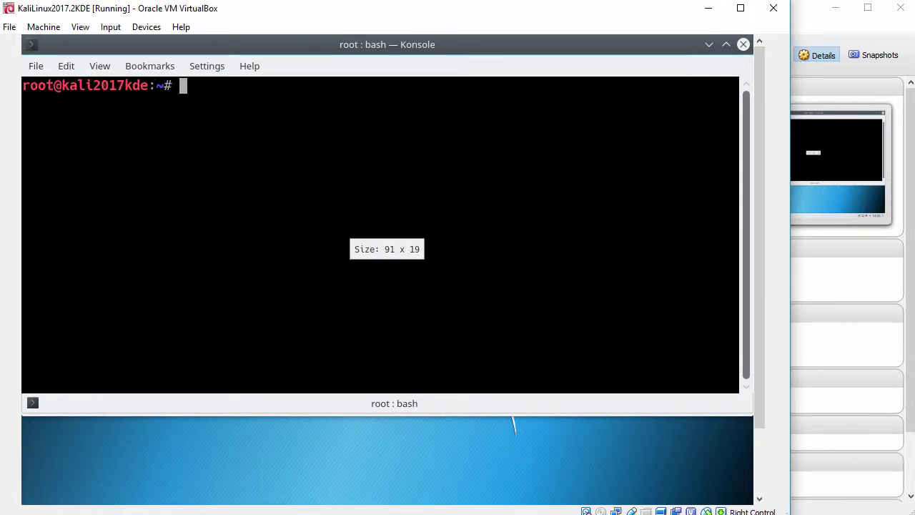
pyautogui.press('Return')
# Install guest additions with apt-get install virtualbox-guest-x11 -y, then enter reboot
pyautogui.write('apt-')
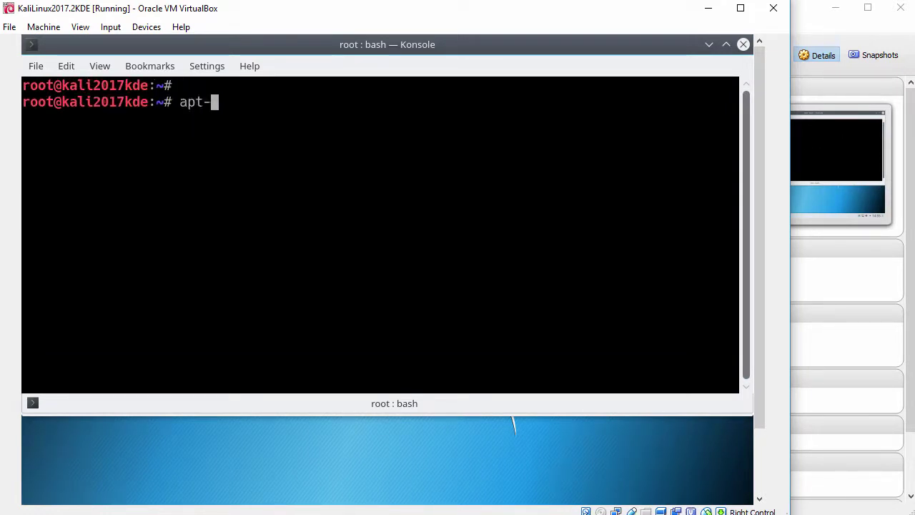
pyautogui.write('get install virt')
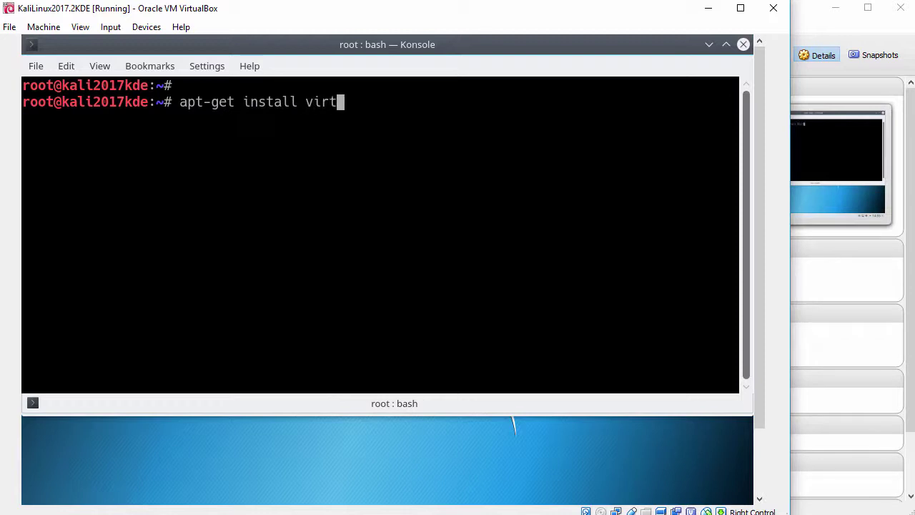
pyautogui.write('ualbox-g')
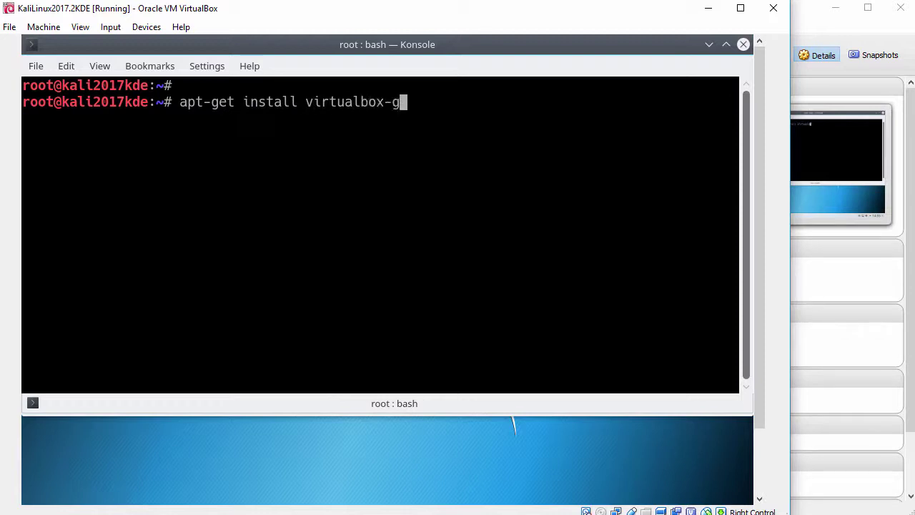
pyautogui.write('uest-x11 -y')
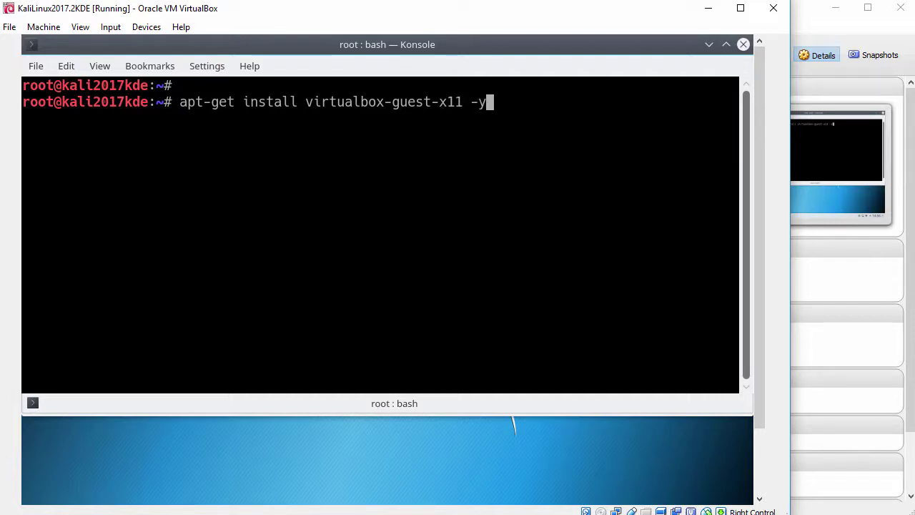
pyautogui.press('Return')
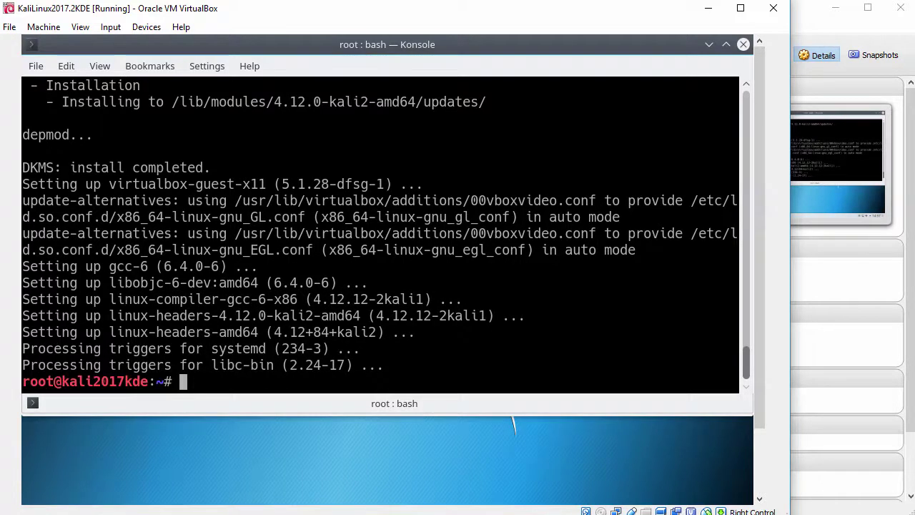
pyautogui.press('Return')
pyautogui.write('reboot')
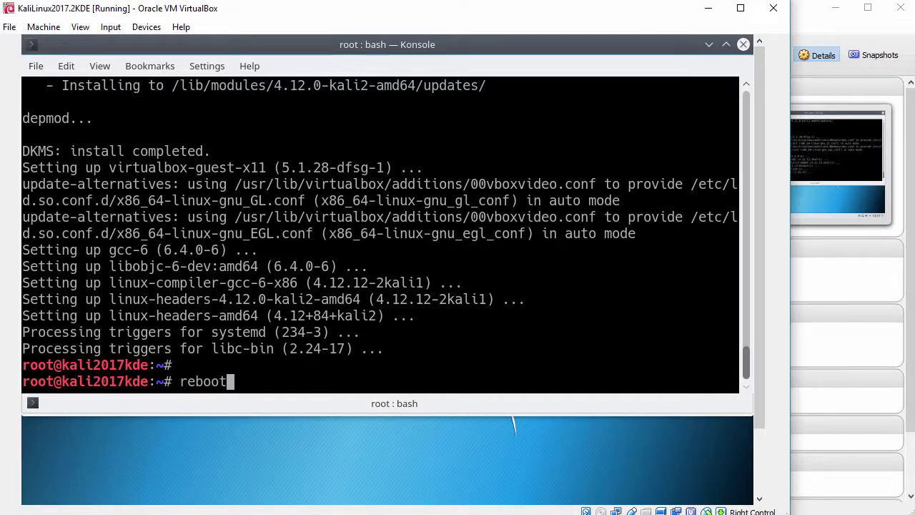
# Reboot the guest, boot the default Kali entry and log in as root again
pyautogui.press('Return')
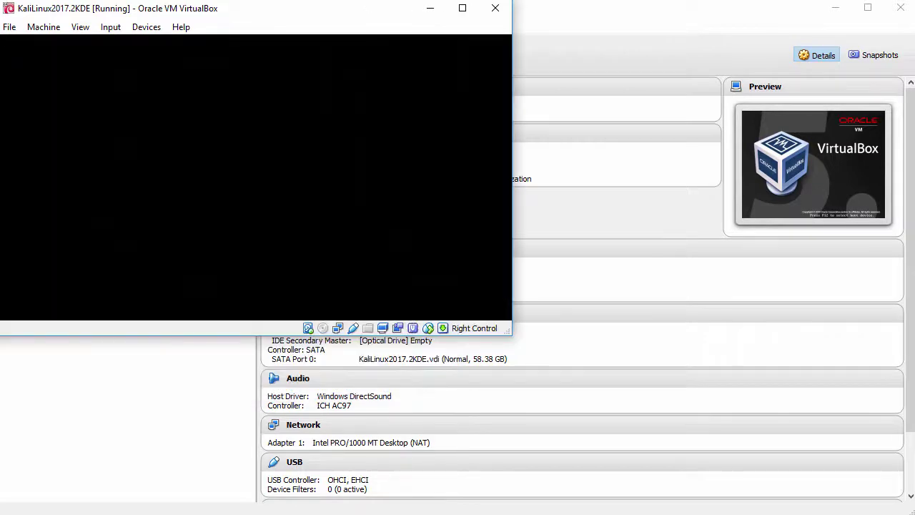
pyautogui.press('Return')
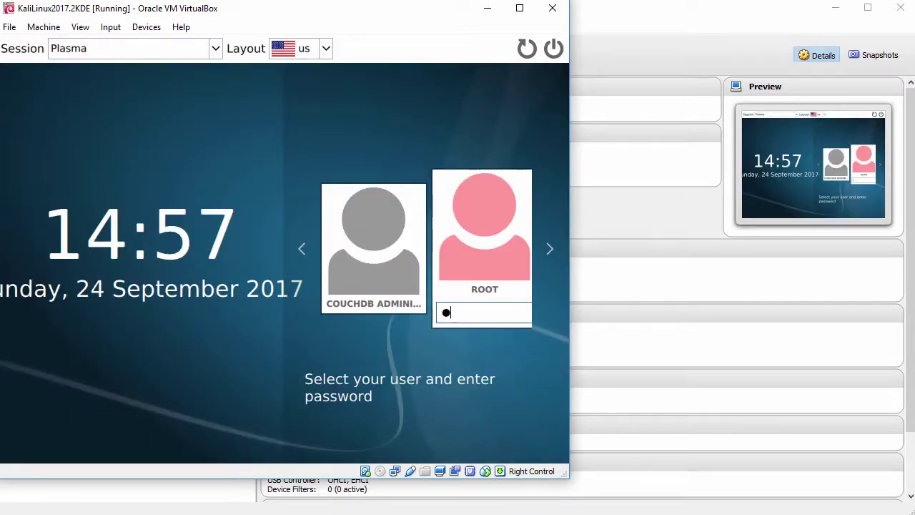
pyautogui.write('******')
pyautogui.press('Return')
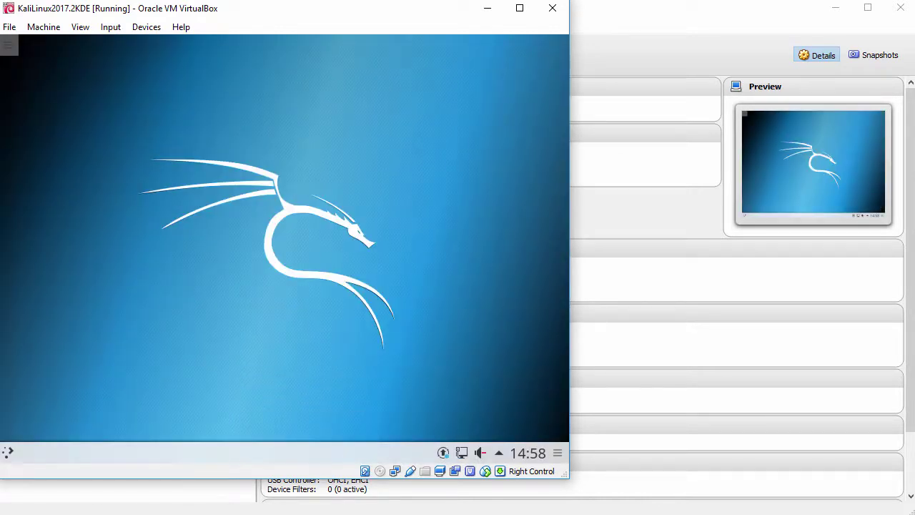
# Drag the VM window's bottom-right corner to fill the screen, letting the Kali desktop resize
pyautogui.click(84, 27)
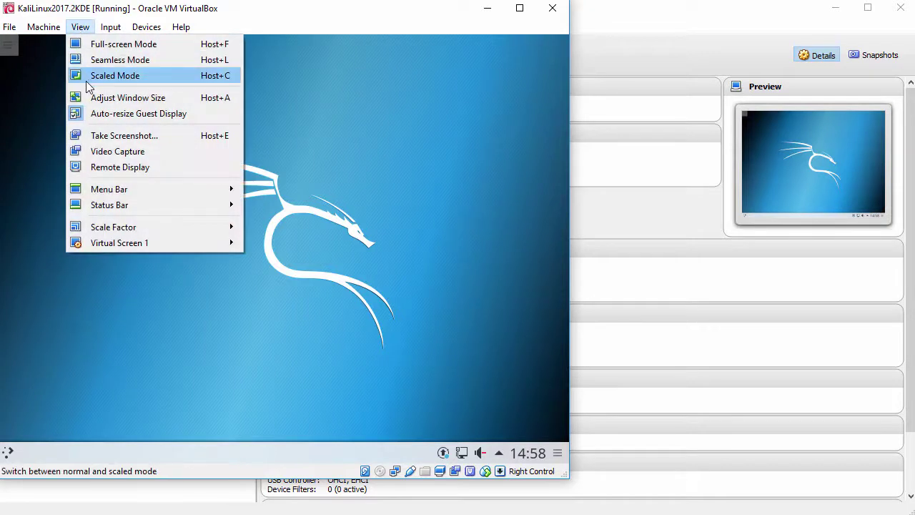
pyautogui.click(351, 337)
pyautogui.moveTo(574, 481); pyautogui.dragTo(914, 514)
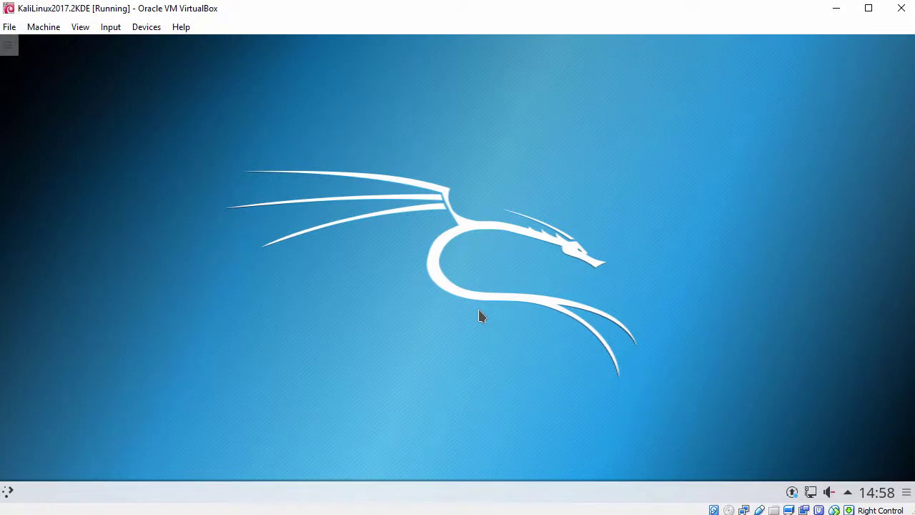
# Launch KWrite from Kickoff under Applications > Usual applications > Utilities and reposition its window
pyautogui.click(10, 492)
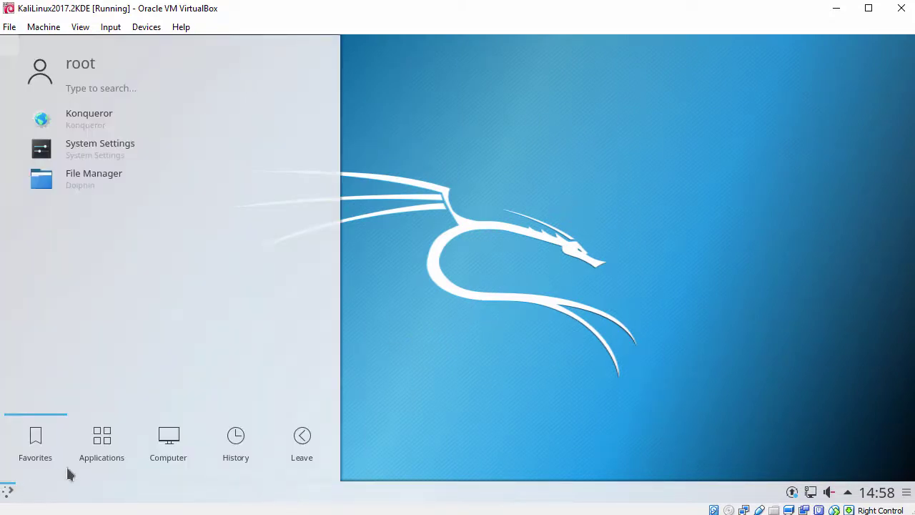
pyautogui.click(102, 438)
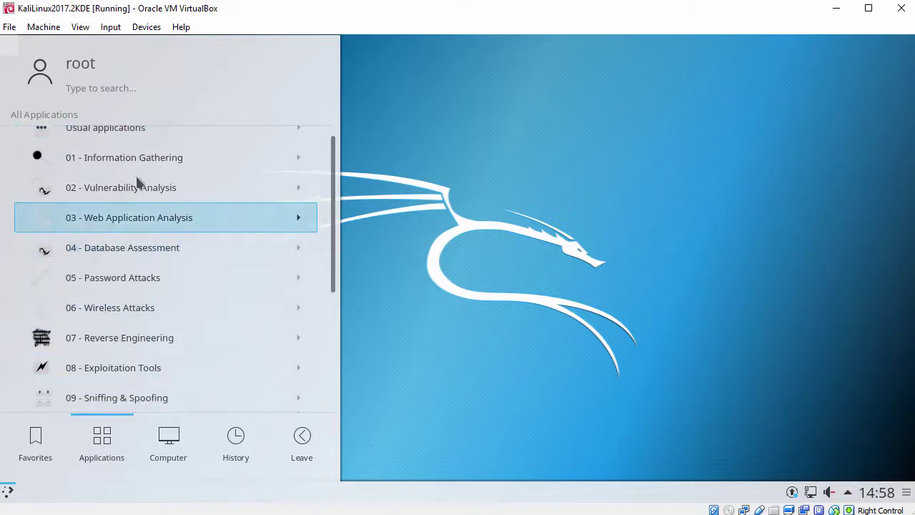
pyautogui.click(142, 140)
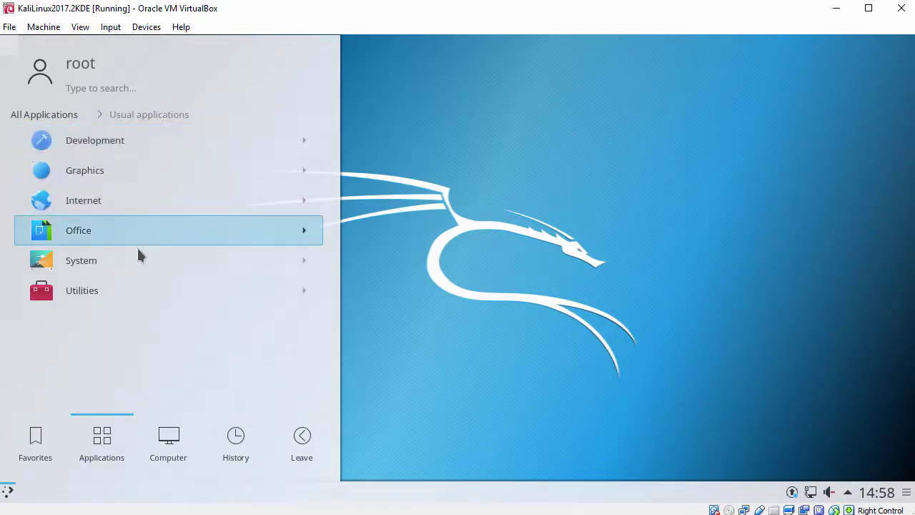
pyautogui.click(132, 289)
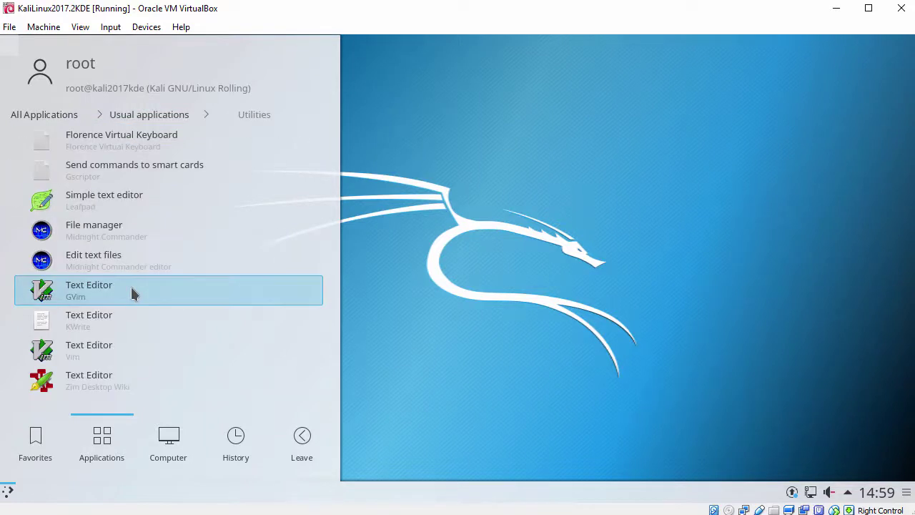
pyautogui.click(132, 323)
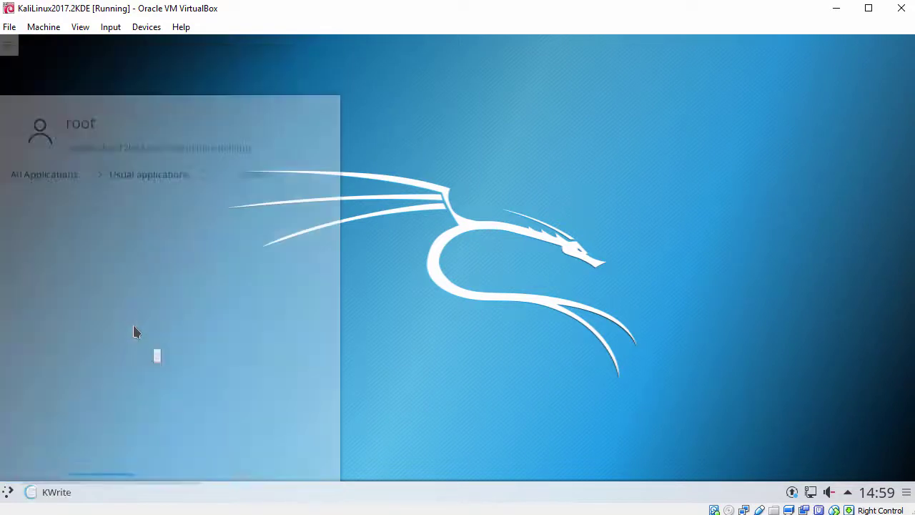
pyautogui.moveTo(139, 44); pyautogui.dragTo(208, 53)
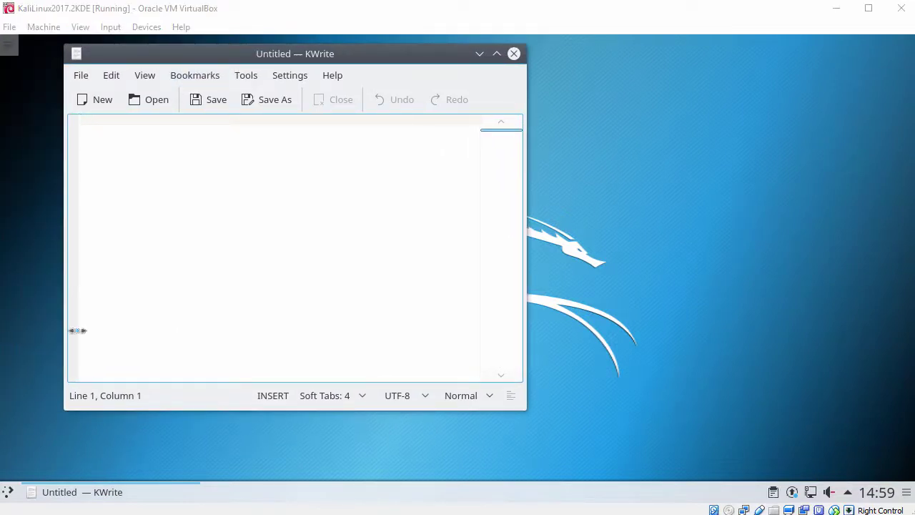
# Paste the host clipboard text into KWrite and select the pasted line
pyautogui.rightClick(296, 172)
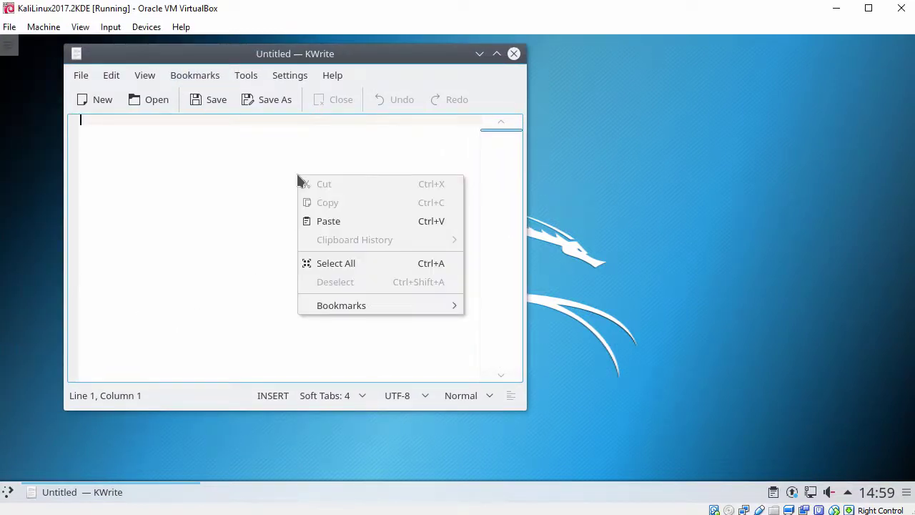
pyautogui.click(330, 222)
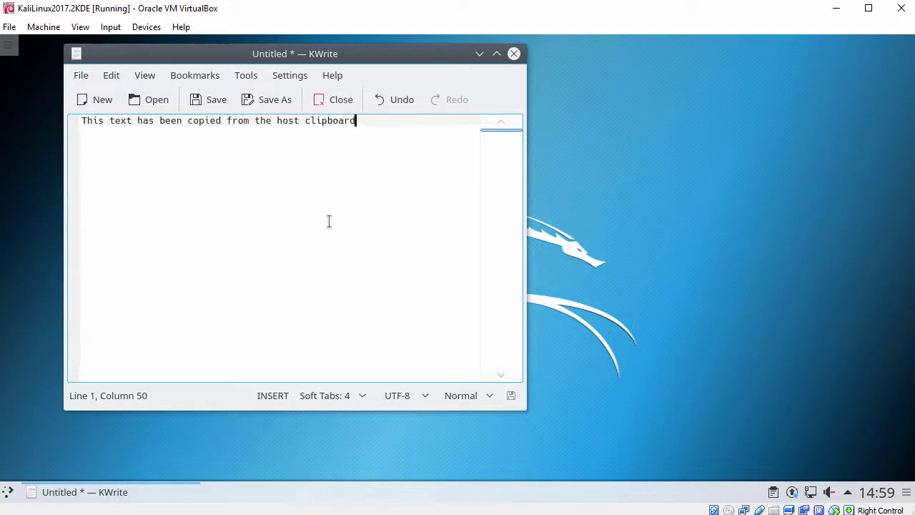
pyautogui.scroll(2, 329, 221)
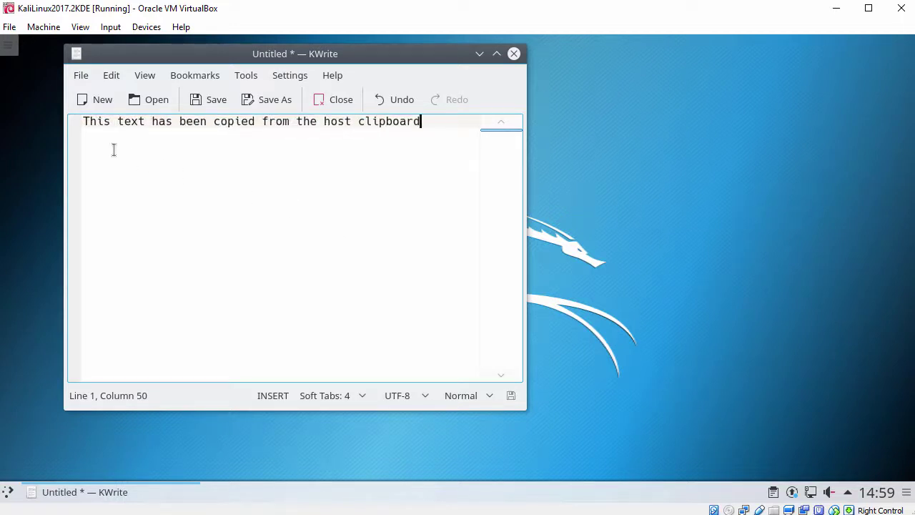
pyautogui.moveTo(83, 121); pyautogui.dragTo(433, 118)
pyautogui.click(440, 122)
# Close KWrite discarding the text, then search the Kickoff launcher for konsole
pyautogui.click(514, 55)
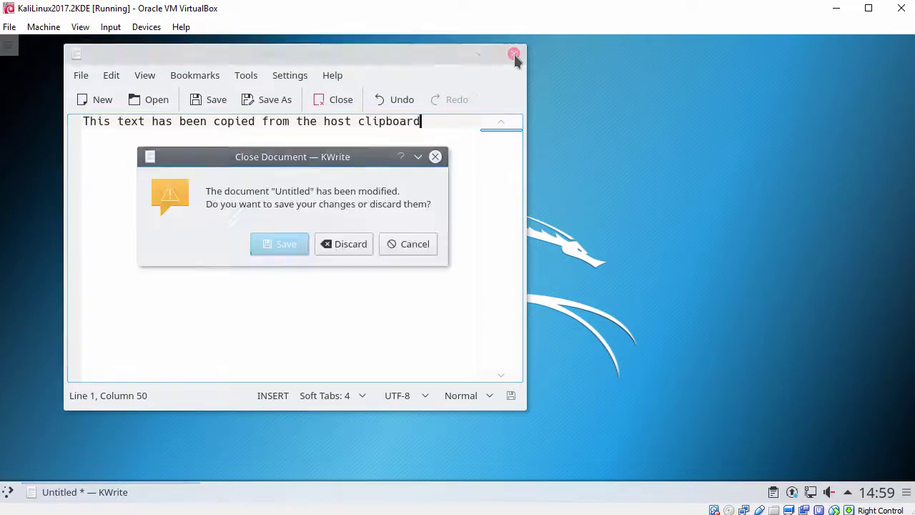
pyautogui.click(357, 244)
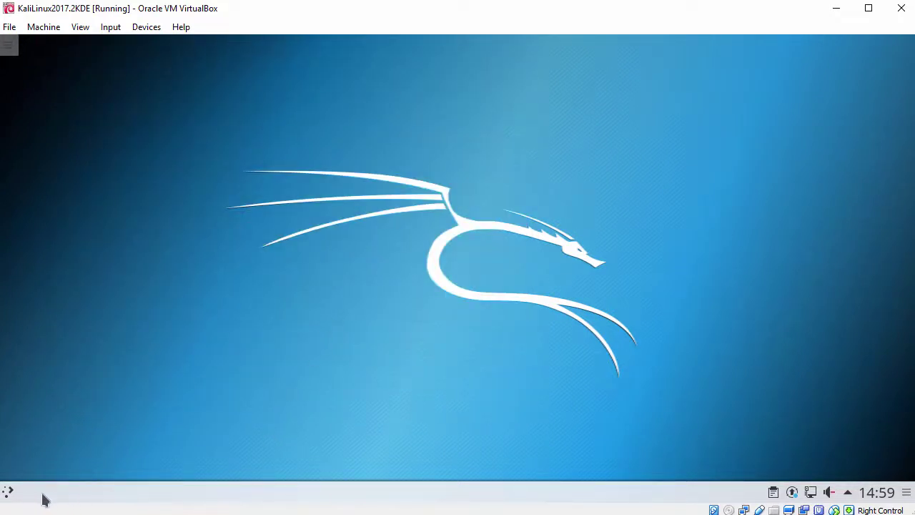
pyautogui.click(7, 493)
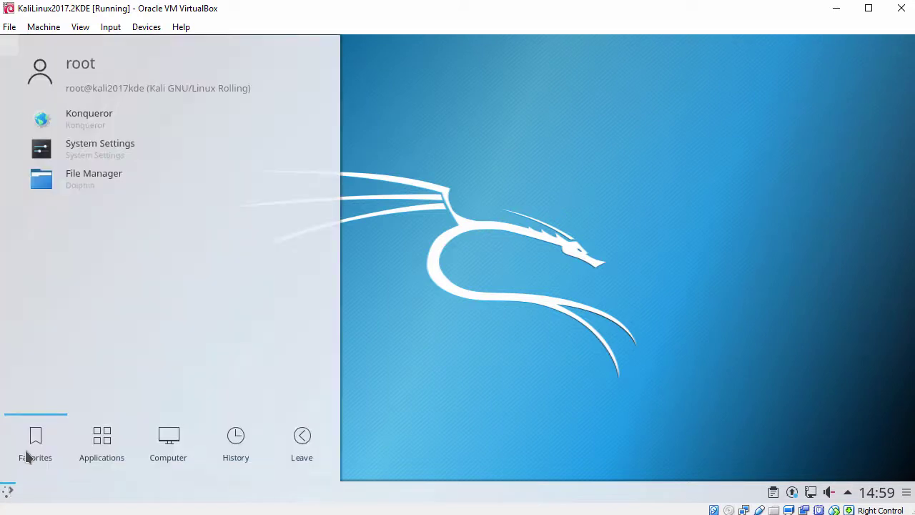
pyautogui.write('konsole')
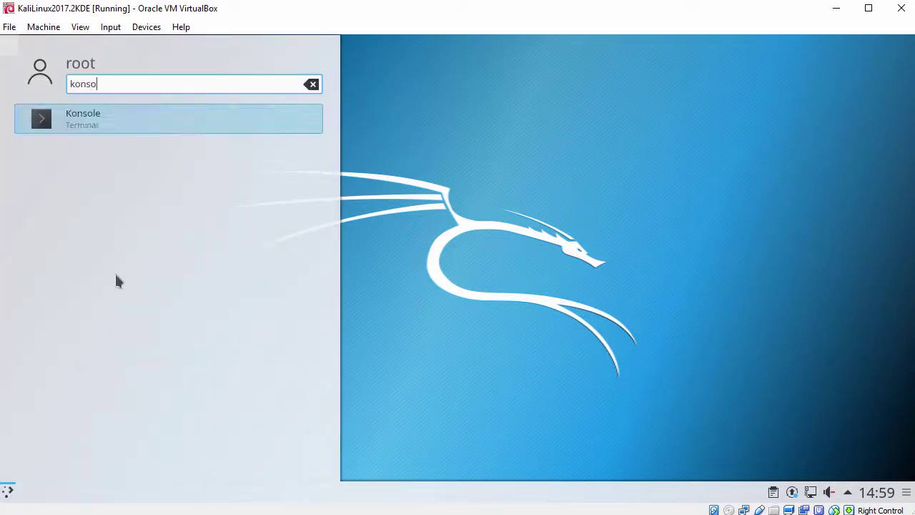
# Start Konsole with an enlarged font and window, and run hostnamectl
pyautogui.click(114, 119)
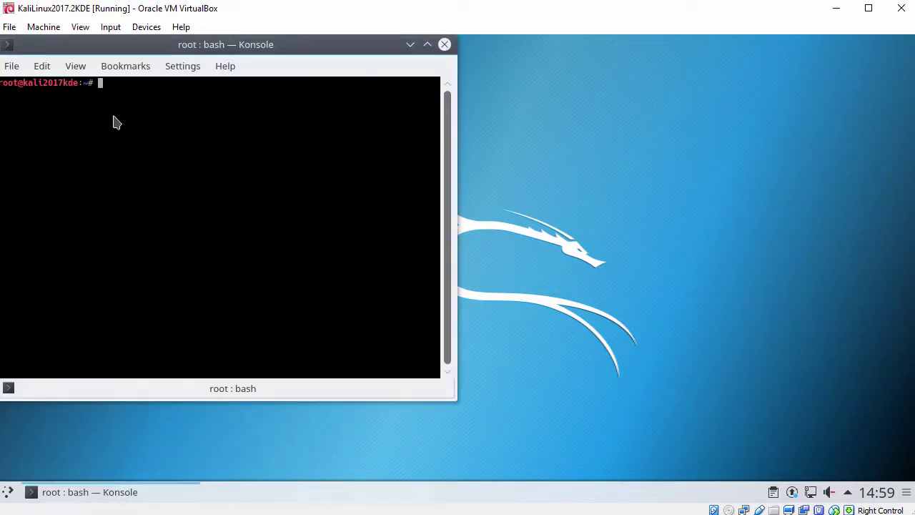
pyautogui.hotkey('ctrl', '+')
pyautogui.hotkey('ctrl', '+')
pyautogui.hotkey('ctrl', '+')
pyautogui.hotkey('ctrl', '+')
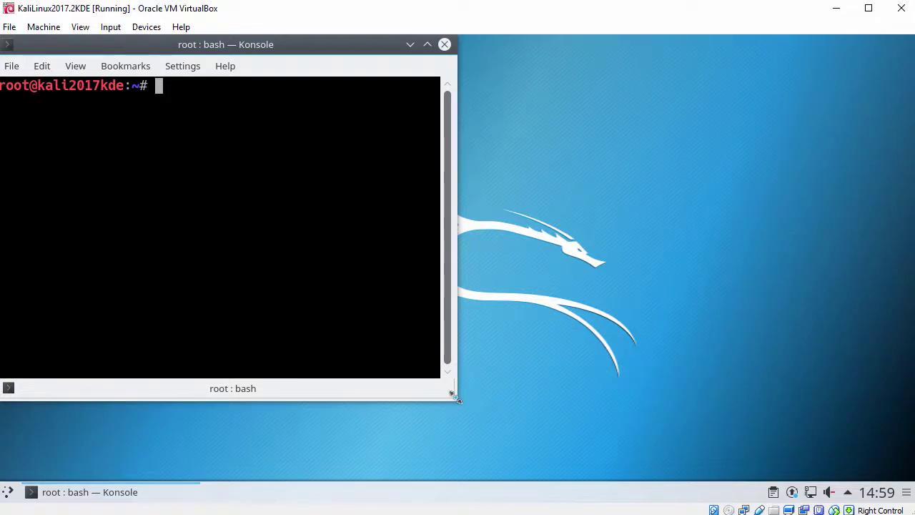
pyautogui.moveTo(503, 405); pyautogui.dragTo(850, 466)
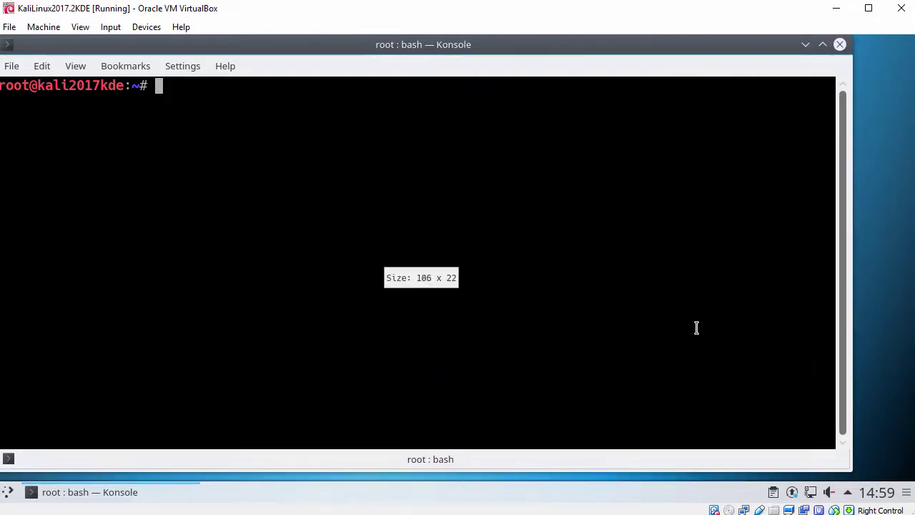
pyautogui.press('Return')
pyautogui.write('hostnamectl')
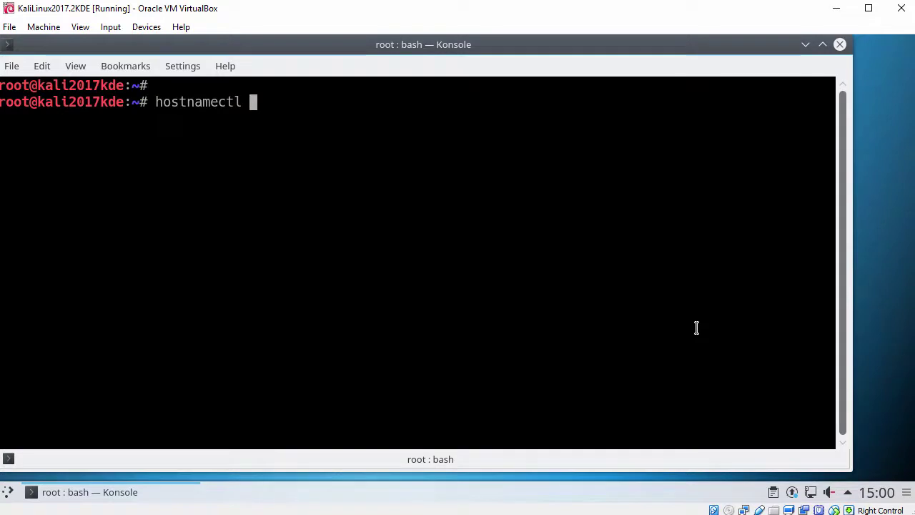
pyautogui.press('Return')
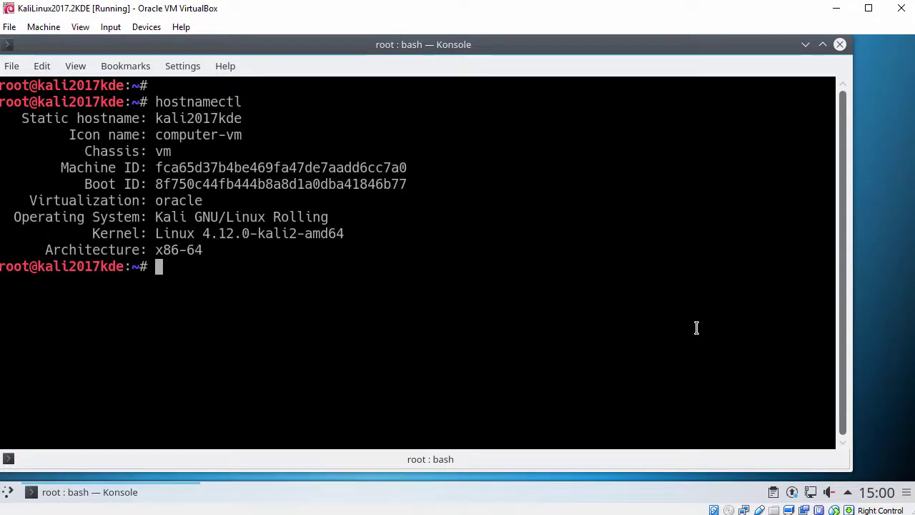
# Show the status of virtualbox-guest-utils.service with systemctl status
pyautogui.press('Return')
pyautogui.write('system')
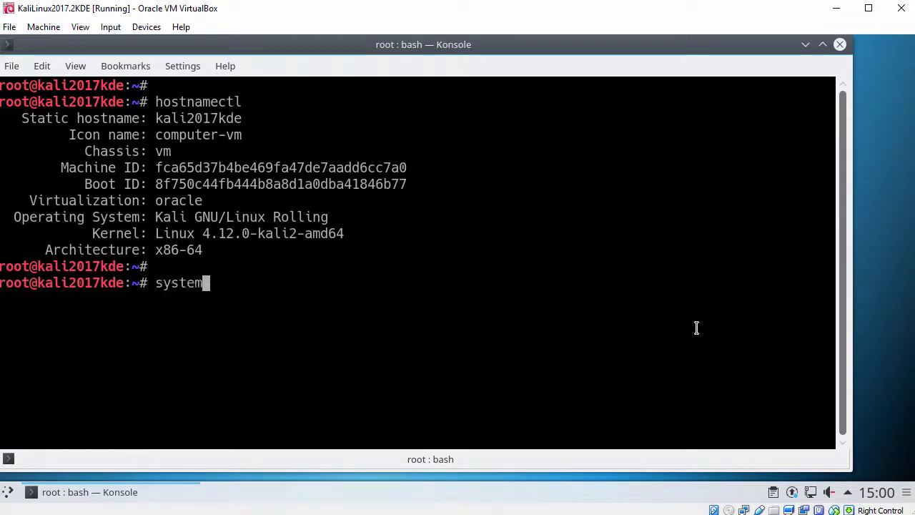
pyautogui.write('ctl status ')
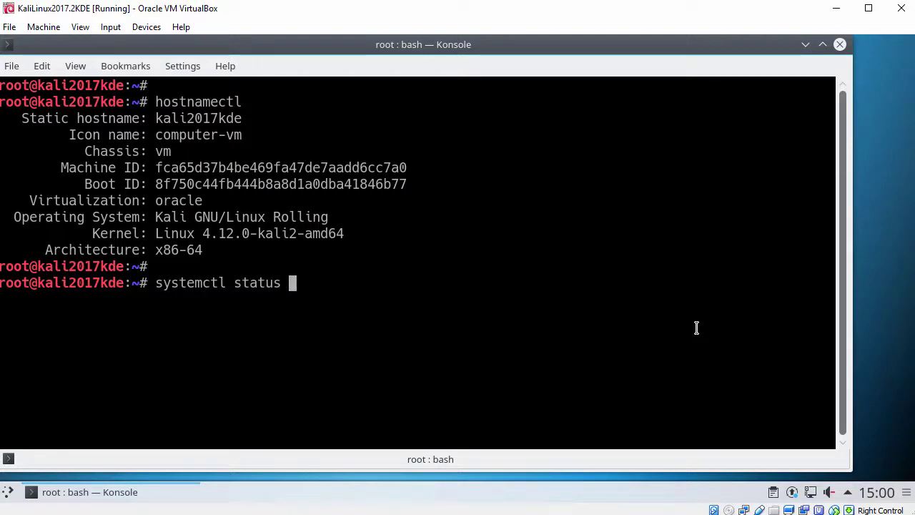
pyautogui.write('virtu')
pyautogui.press('Tab')
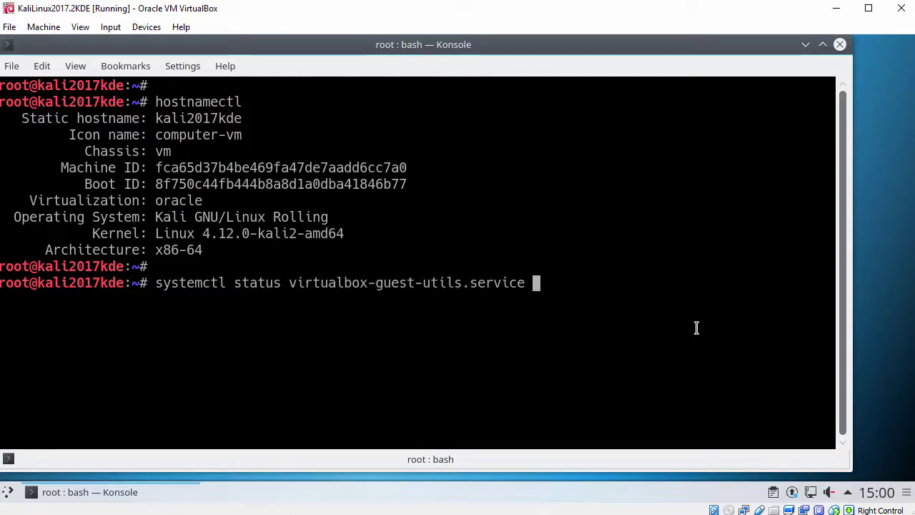
pyautogui.press('Return')
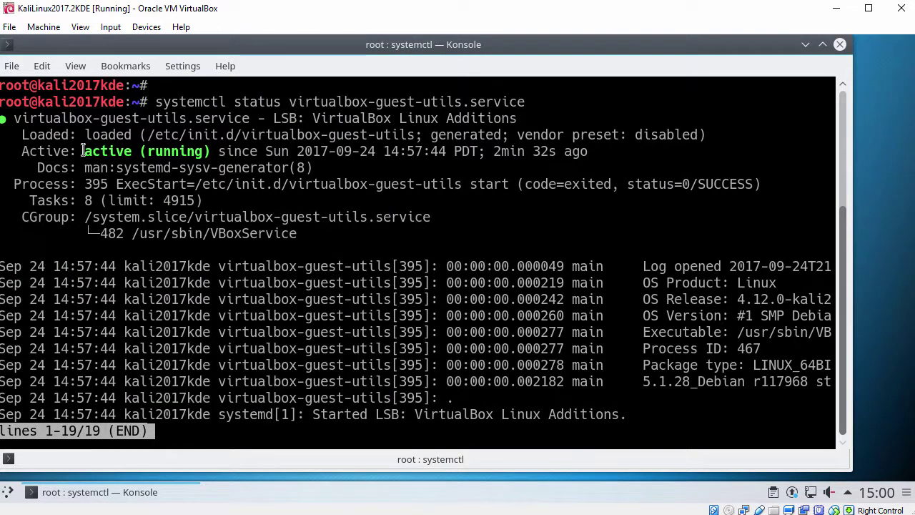
# Leave the status pager and list vbox processes with ps -ef | grep -i vbox
pyautogui.moveTo(22, 151); pyautogui.dragTo(210, 151)
pyautogui.press('q')
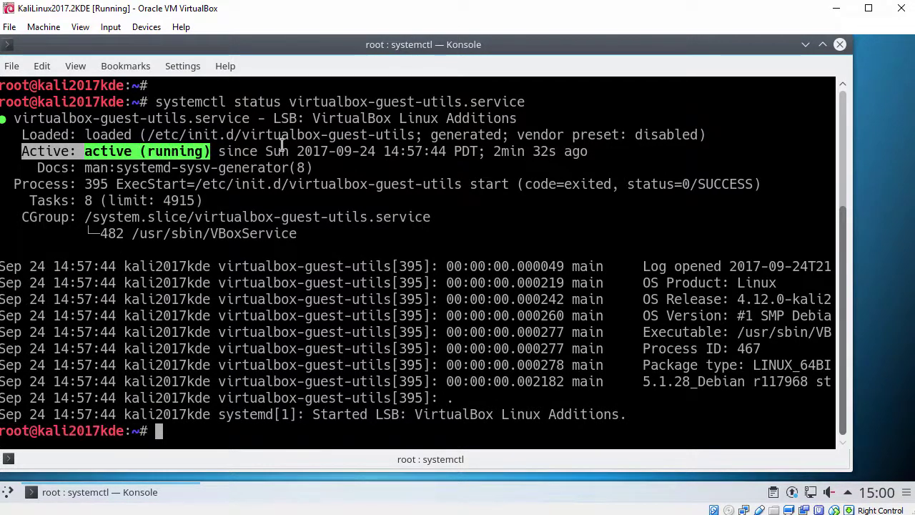
pyautogui.press('Return')
pyautogui.write('ps -e')
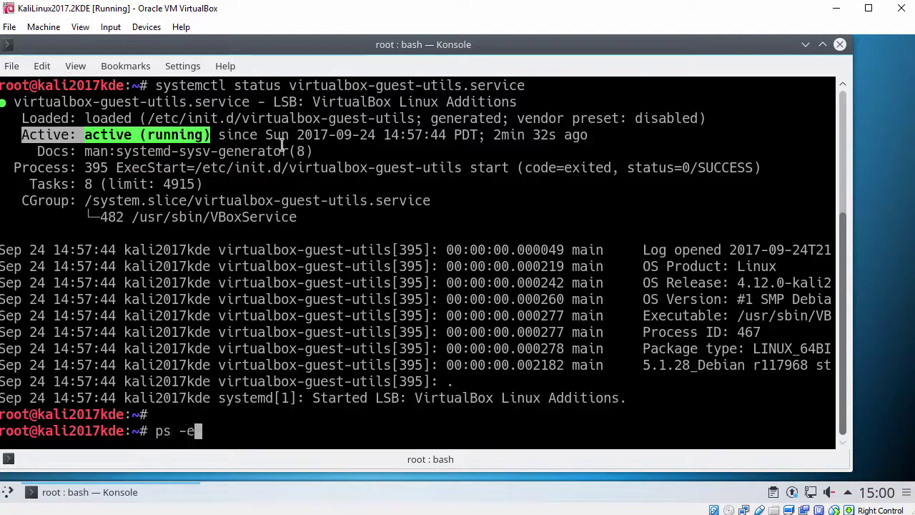
pyautogui.write('f | grep -i vbox')
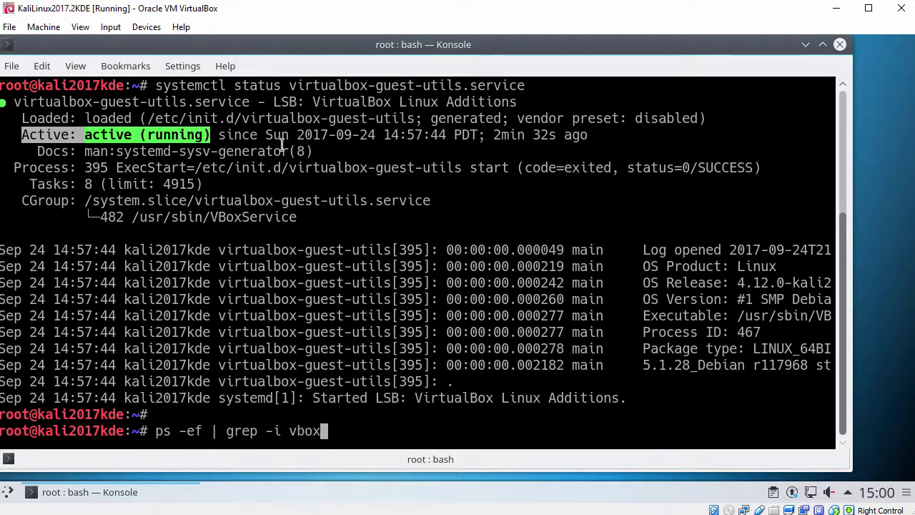
pyautogui.press('Return')
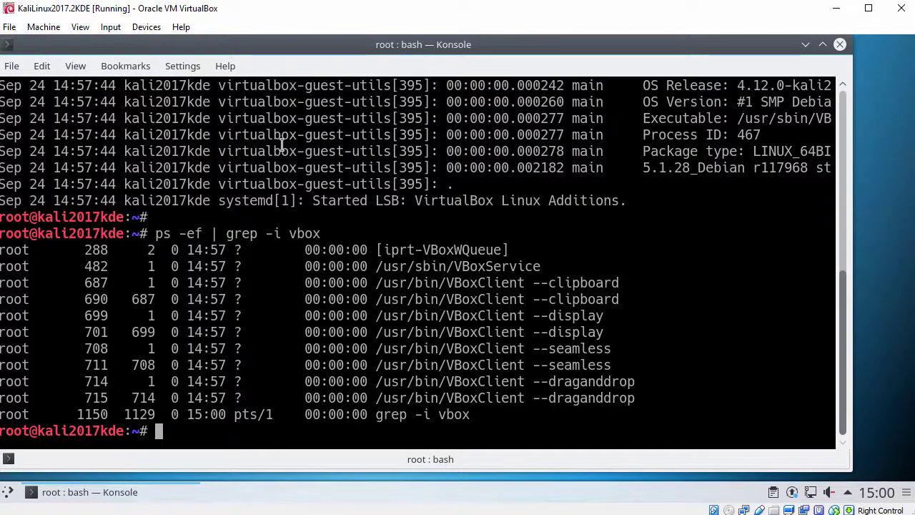
pyautogui.press('Return')
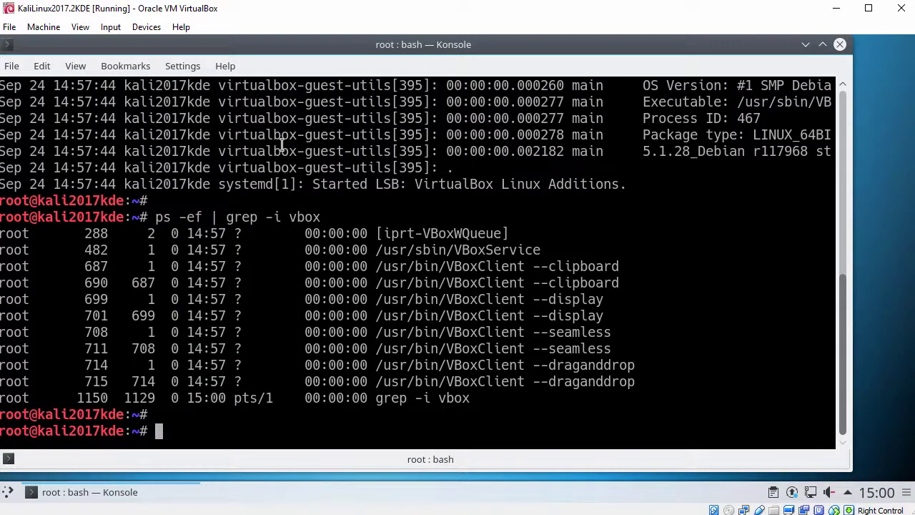
pyautogui.write('ping -c 3')
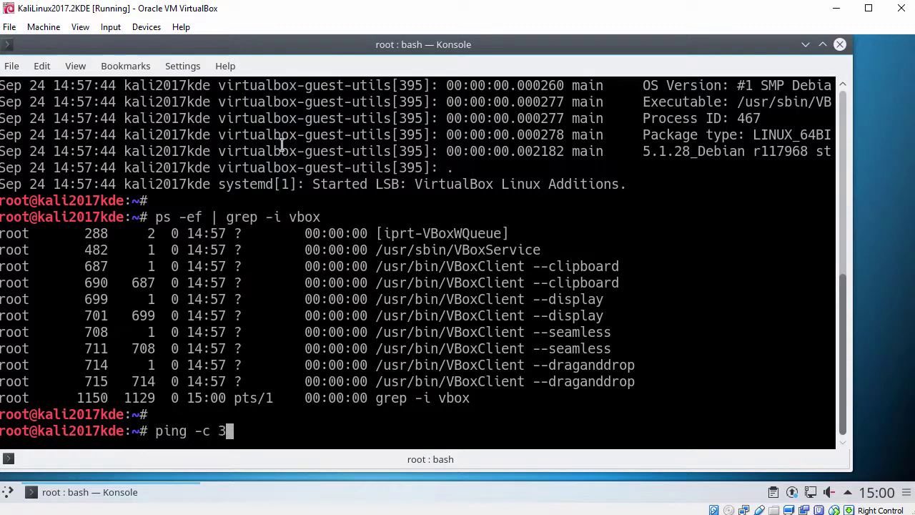
pyautogui.write(' www.google.c')
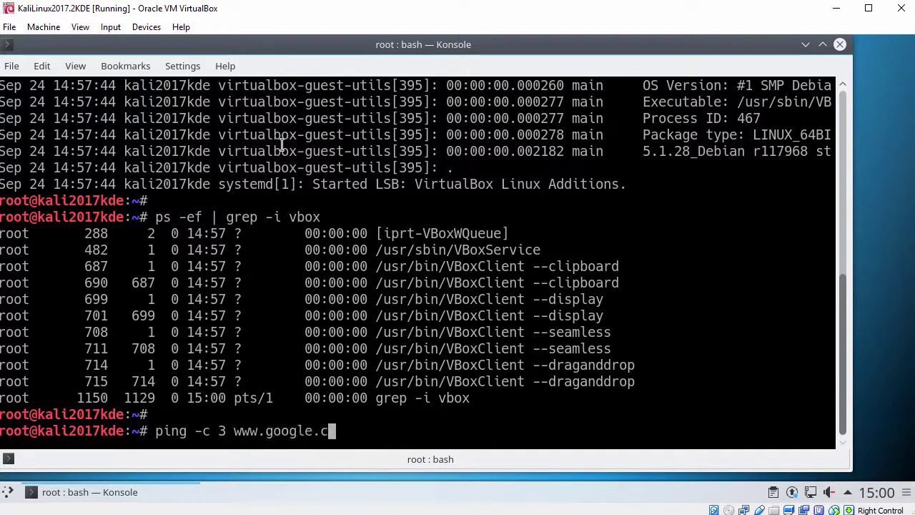
pyautogui.write('om')
pyautogui.press('Return')
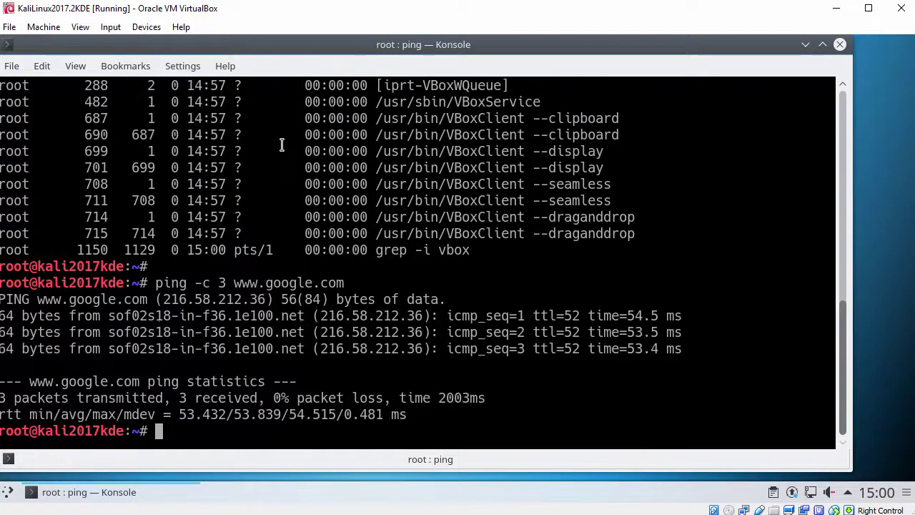
pyautogui.press('Return')
pyautogui.write('exit')
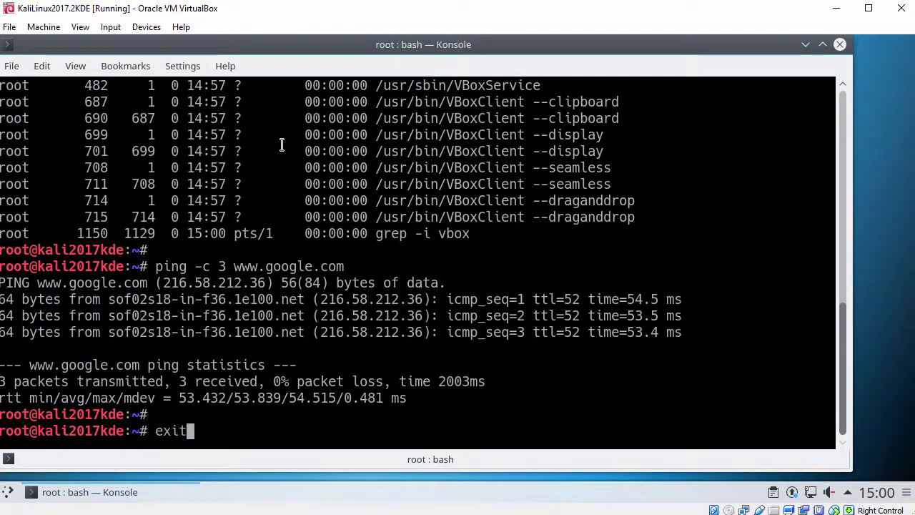
pyautogui.press('Return')
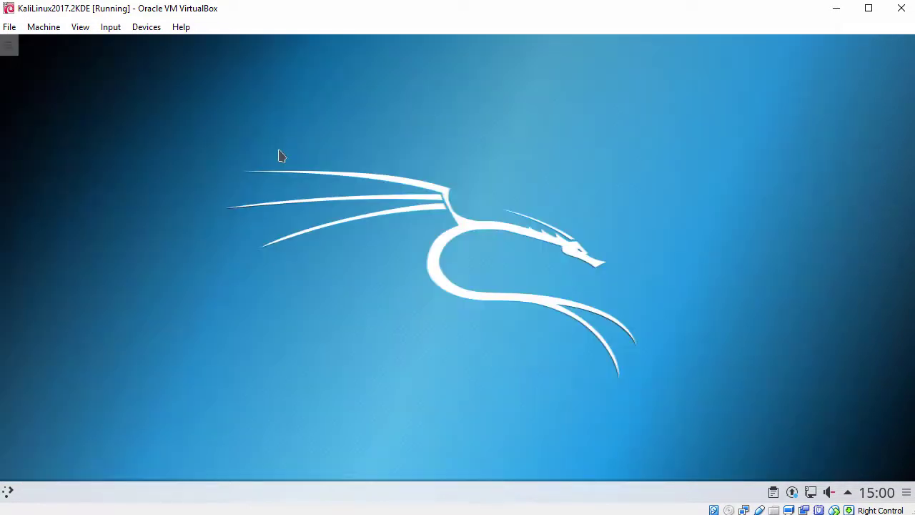
pyautogui.click(9, 492)
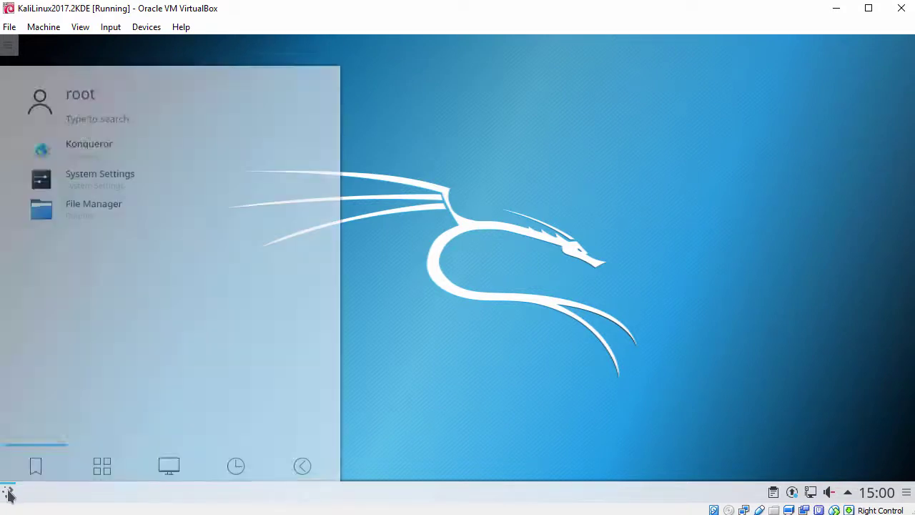
pyautogui.click(101, 448)
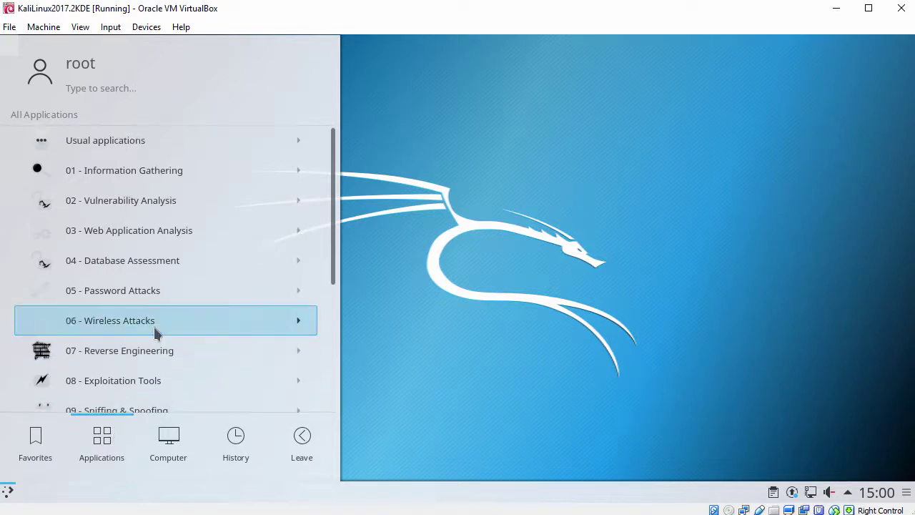
pyautogui.click(158, 143)
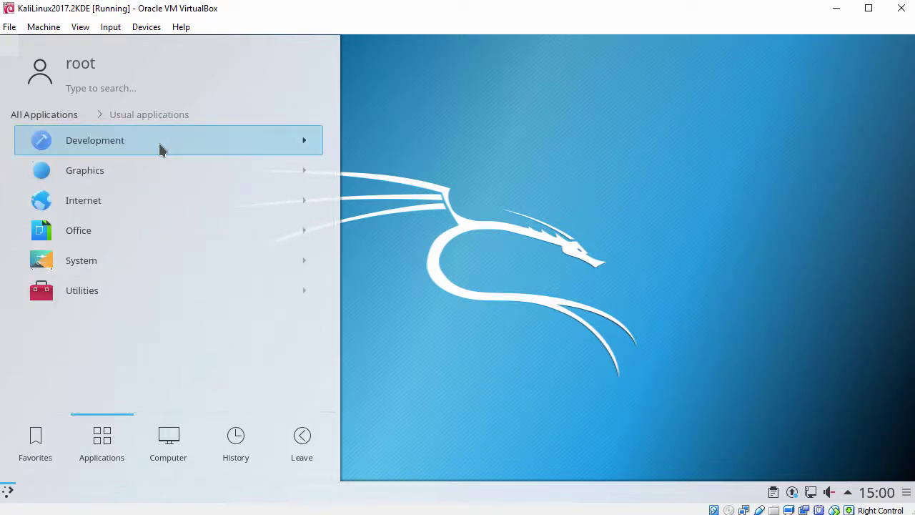
pyautogui.click(151, 266)
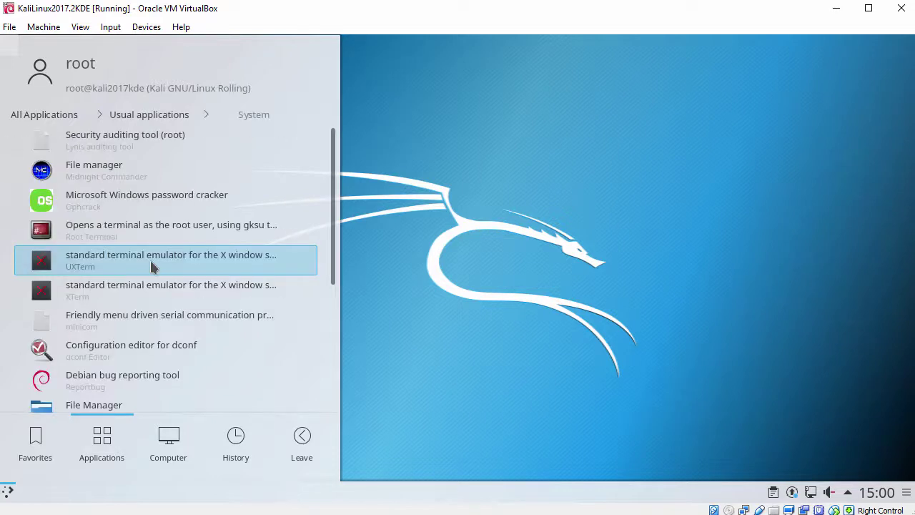
pyautogui.scroll(-3, 151, 266)
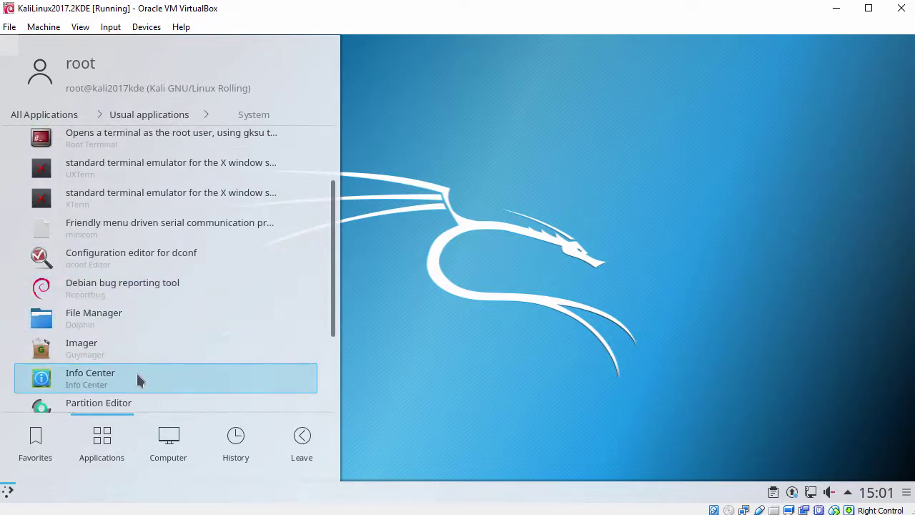
pyautogui.click(138, 379)
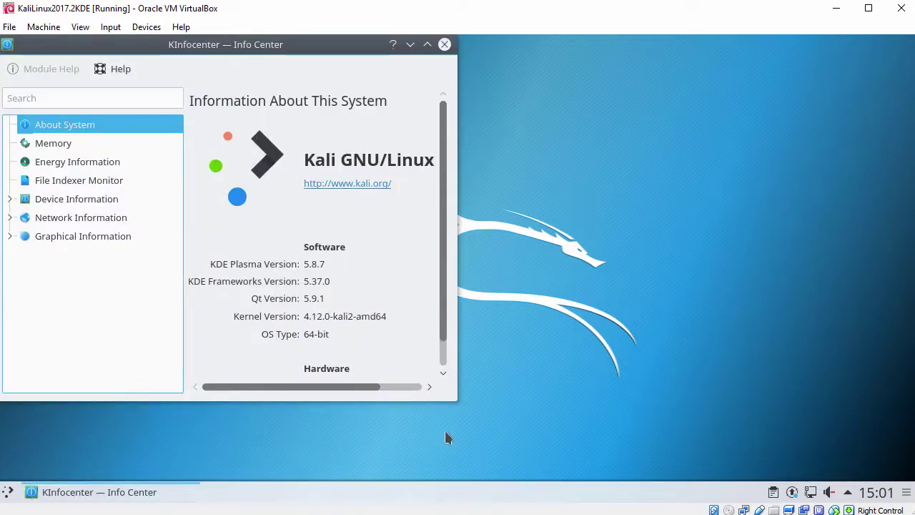
pyautogui.moveTo(454, 401); pyautogui.dragTo(621, 444)
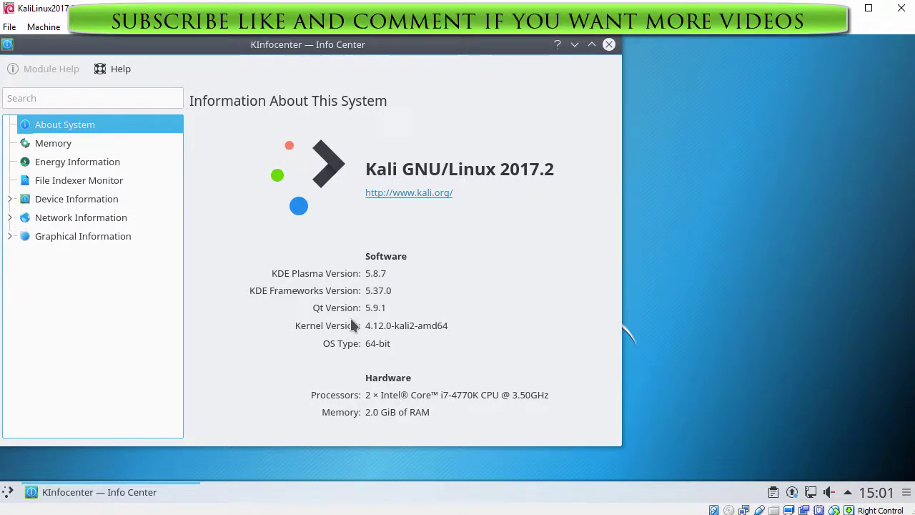
pyautogui.click(57, 149)
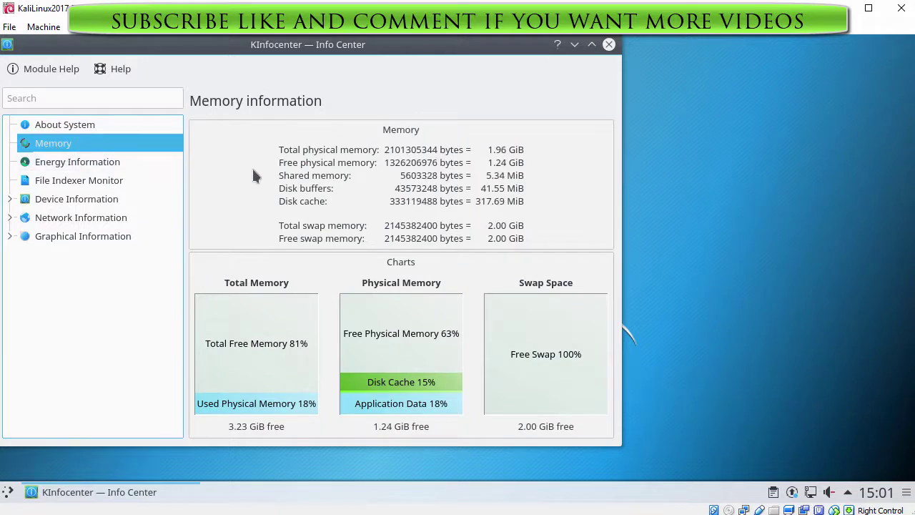
pyautogui.click(608, 45)
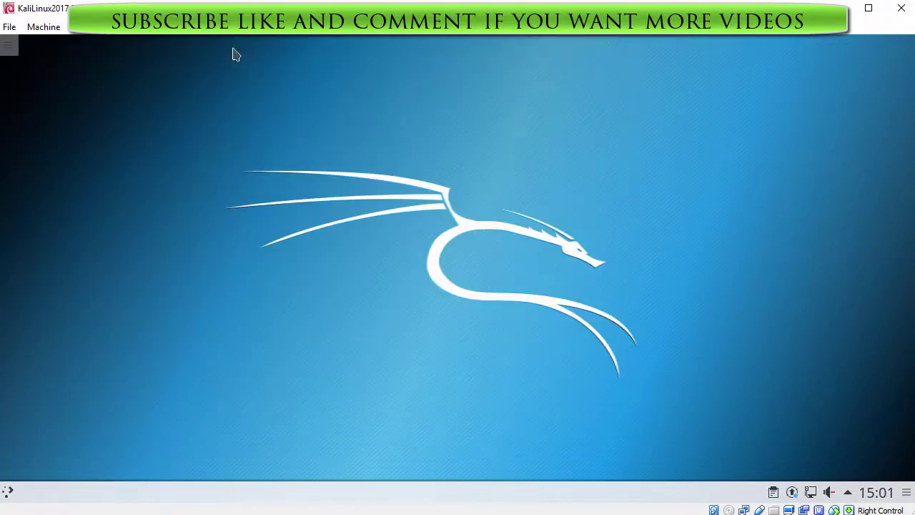
# Add a Default Panel to the desktop and move the desktop toolbox lower
pyautogui.rightClick(219, 70)
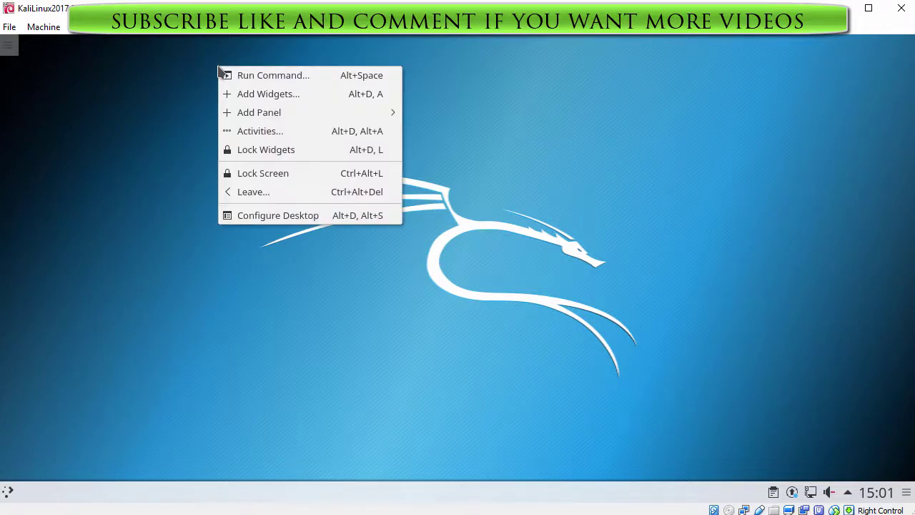
pyautogui.moveTo(258, 113)
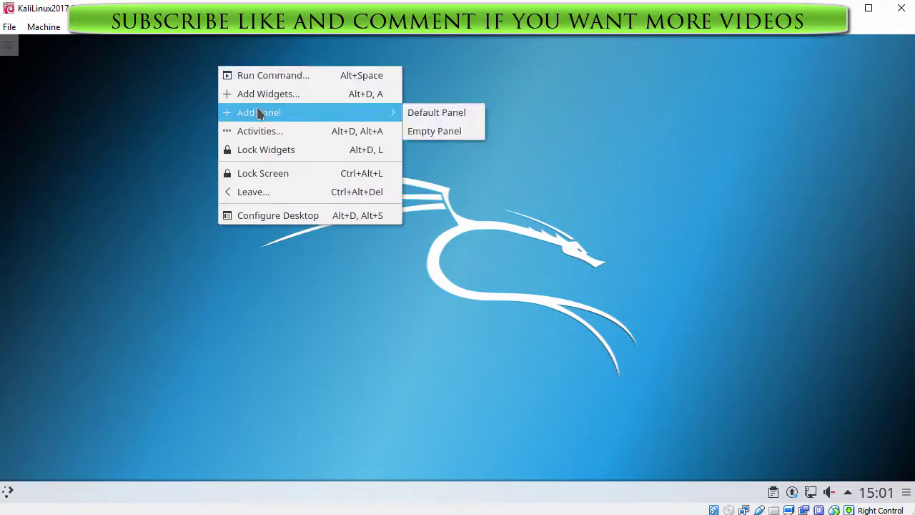
pyautogui.click(418, 112)
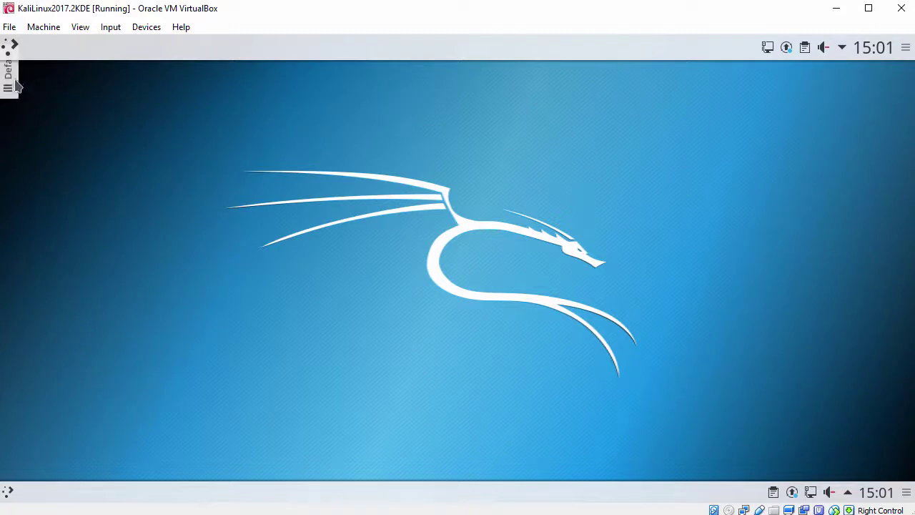
pyautogui.moveTo(18, 86); pyautogui.dragTo(8, 163)
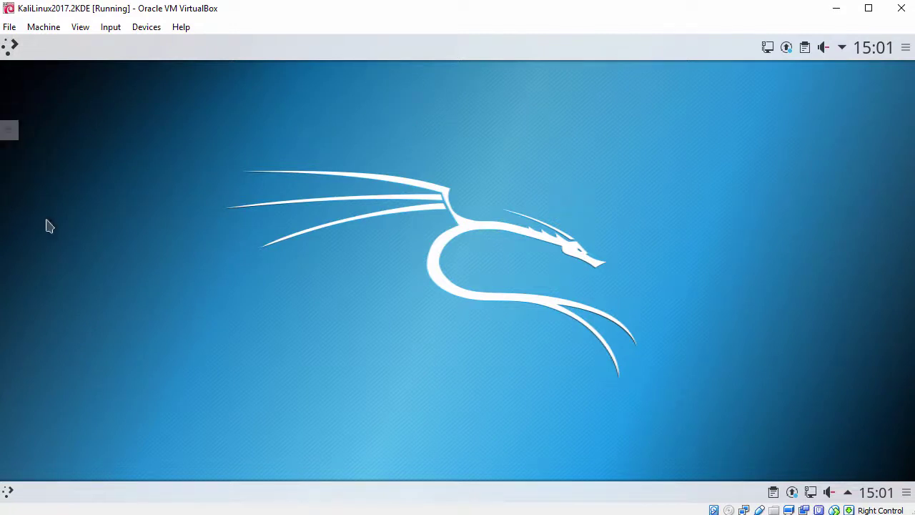
# Remove the bottom panel via Panel Settings > More Settings > Remove Panel
pyautogui.rightClick(386, 493)
pyautogui.moveTo(459, 477)
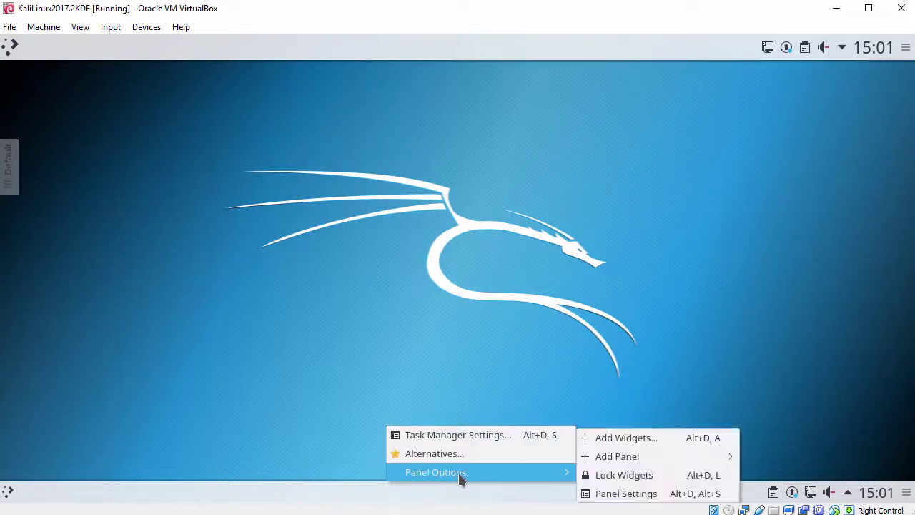
pyautogui.click(610, 498)
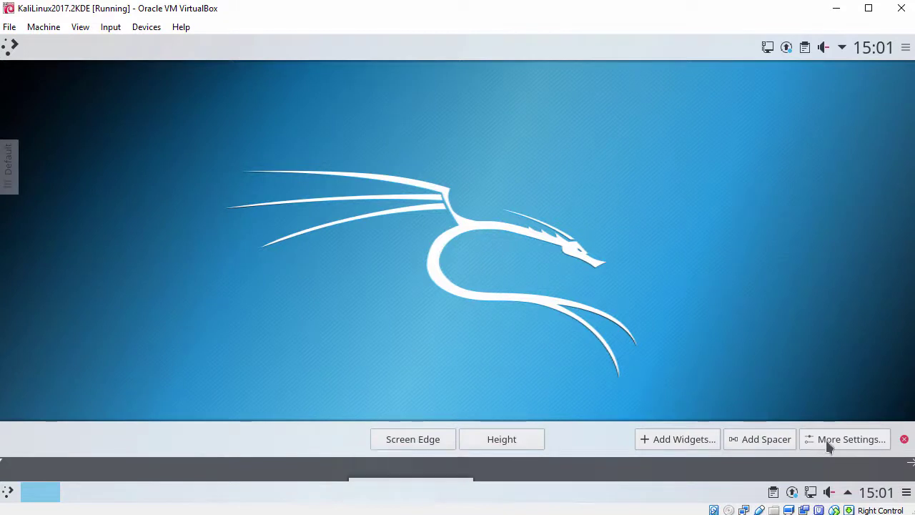
pyautogui.click(828, 444)
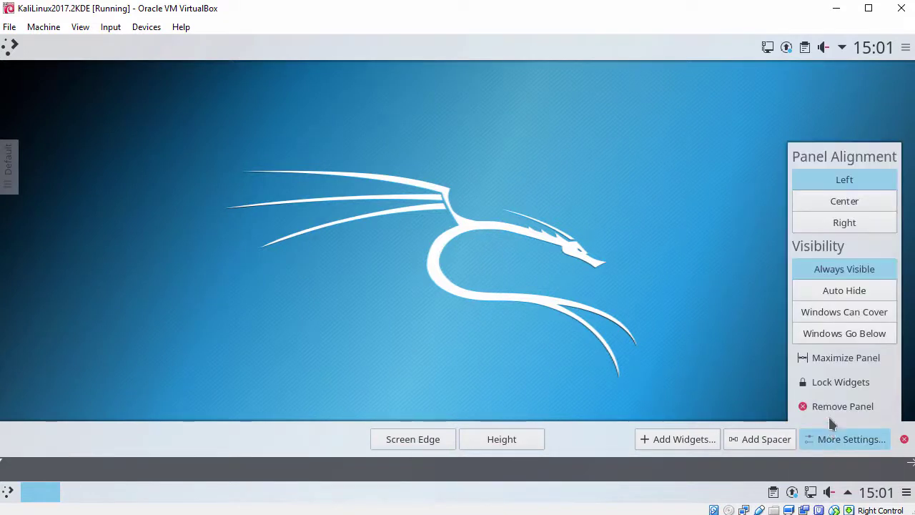
pyautogui.click(807, 409)
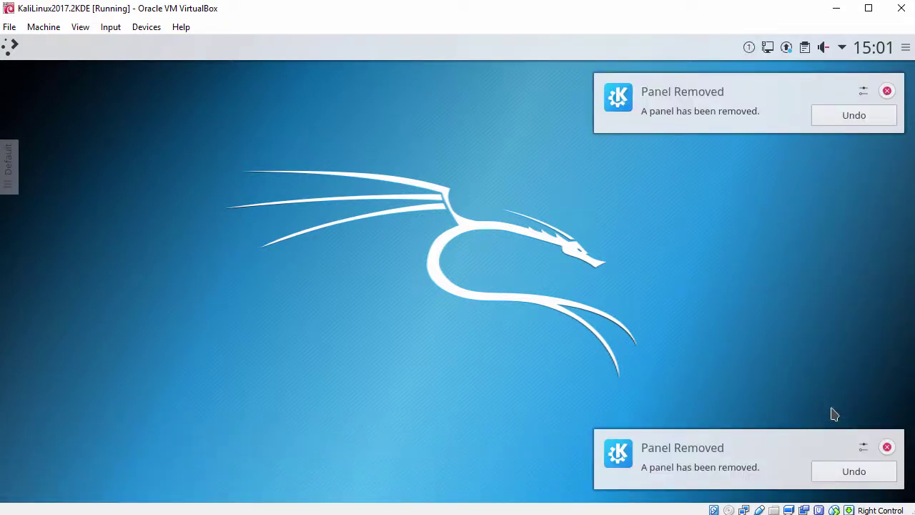
pyautogui.rightClick(369, 238)
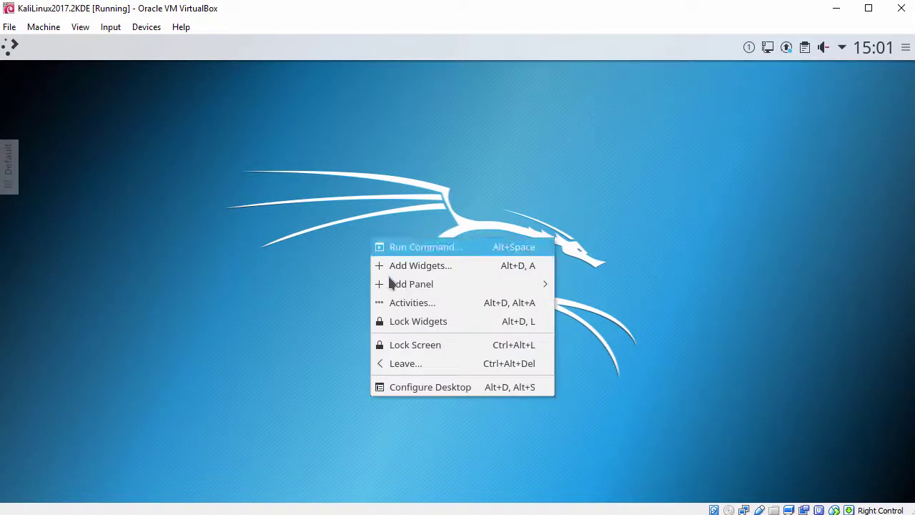
# Apply the blue Kali dragon wallpaper in Configure Desktop and confirm with OK
pyautogui.click(401, 393)
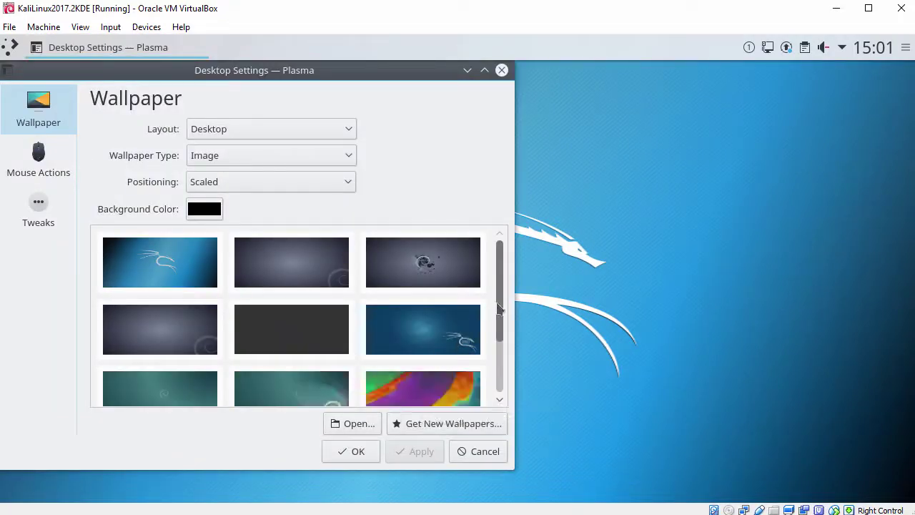
pyautogui.scroll(-1, 498, 319)
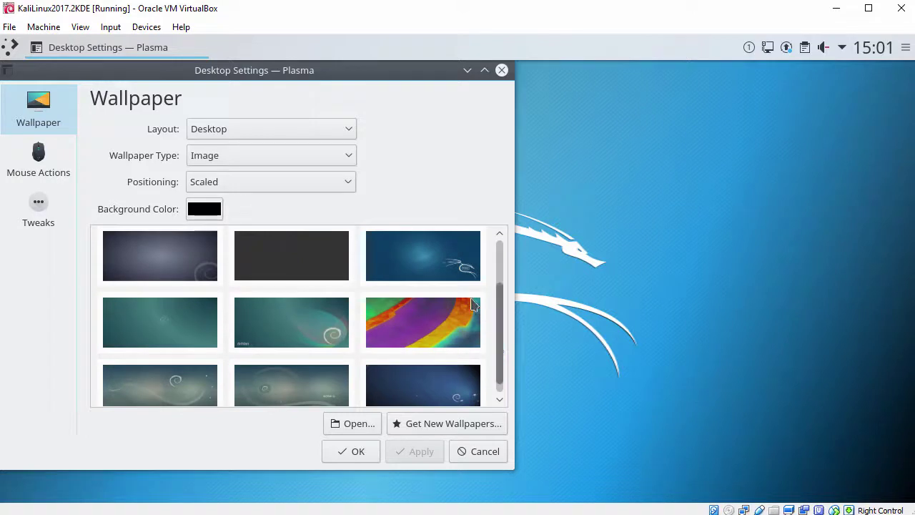
pyautogui.click(441, 264)
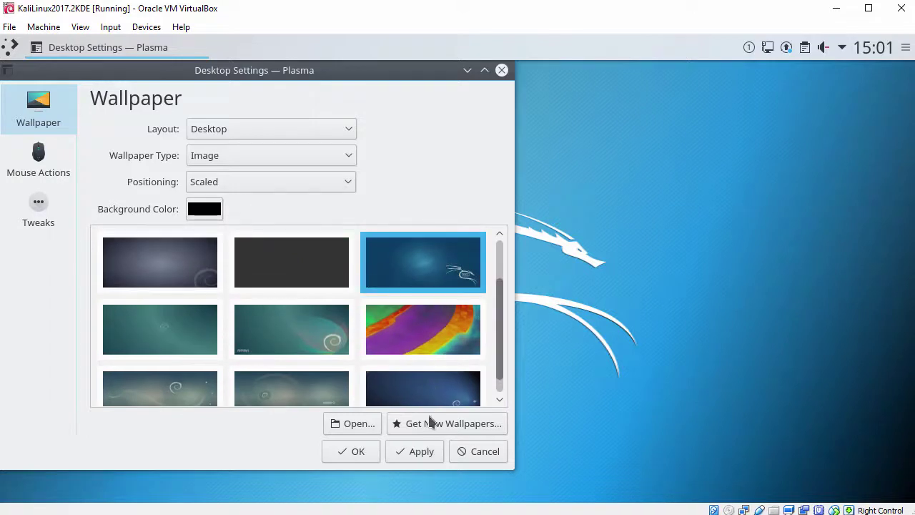
pyautogui.click(419, 446)
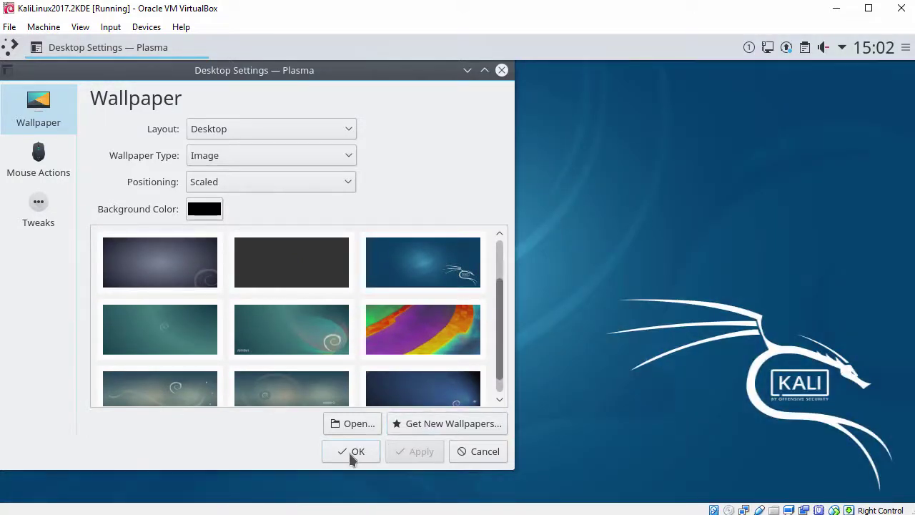
pyautogui.click(353, 455)
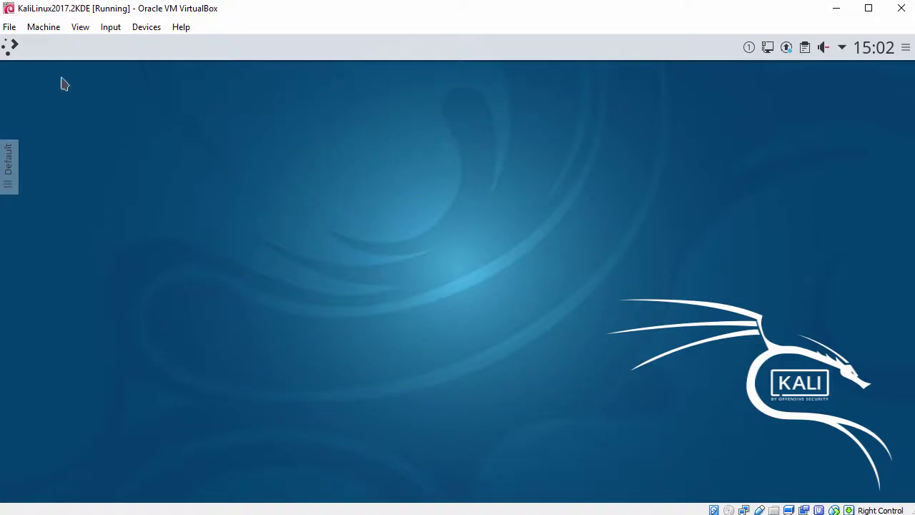
pyautogui.click(12, 52)
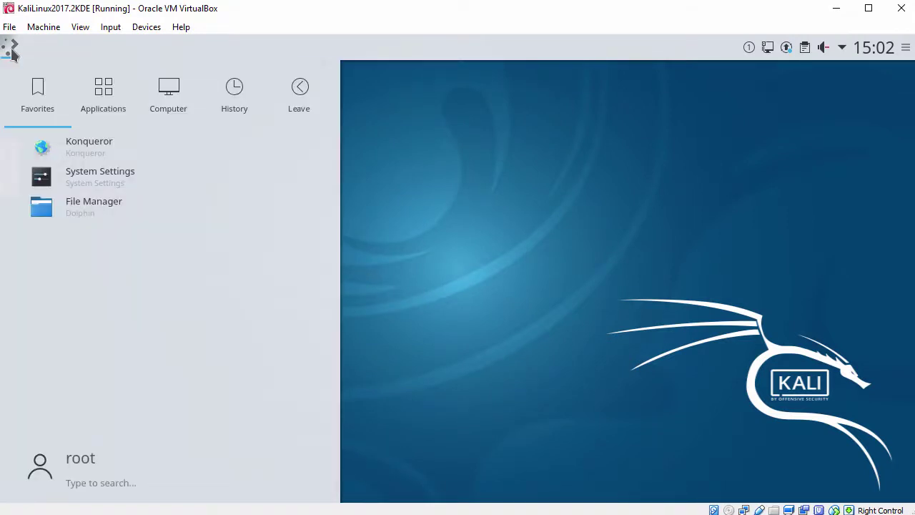
pyautogui.click(100, 93)
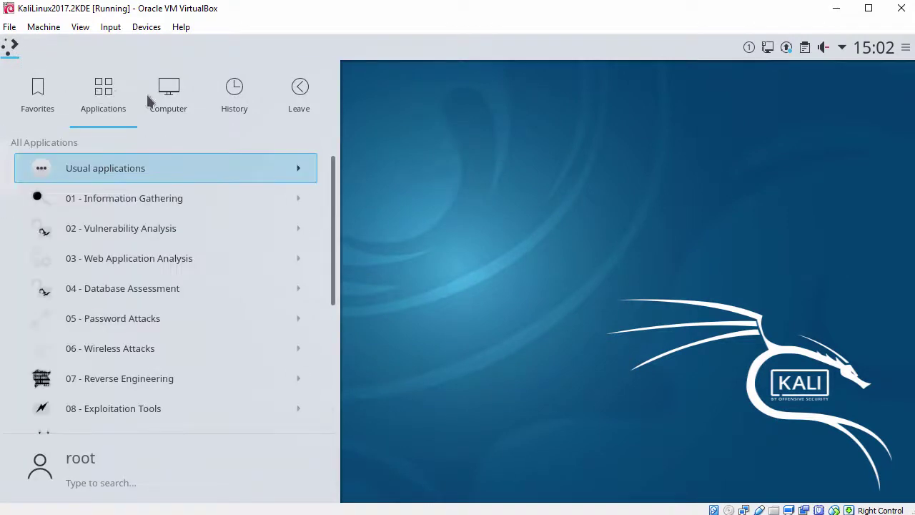
pyautogui.moveTo(235, 101)
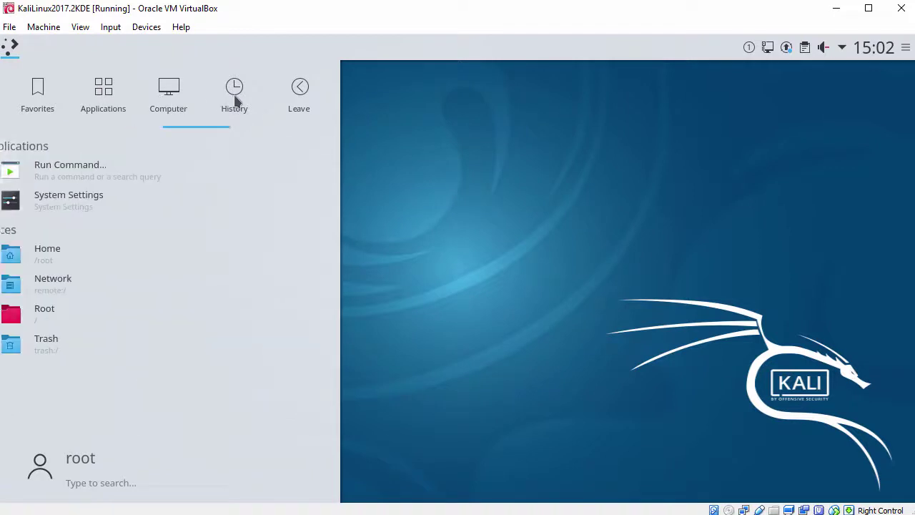
pyautogui.moveTo(295, 97)
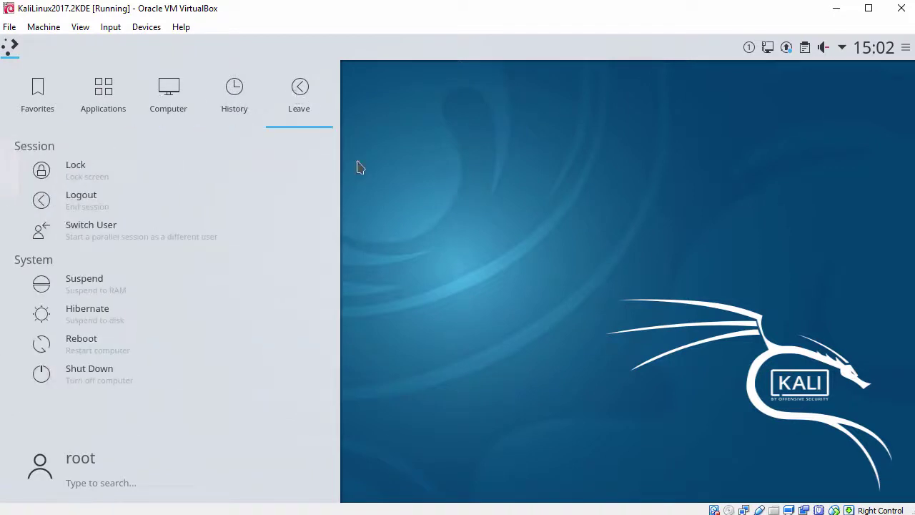
pyautogui.click(472, 236)
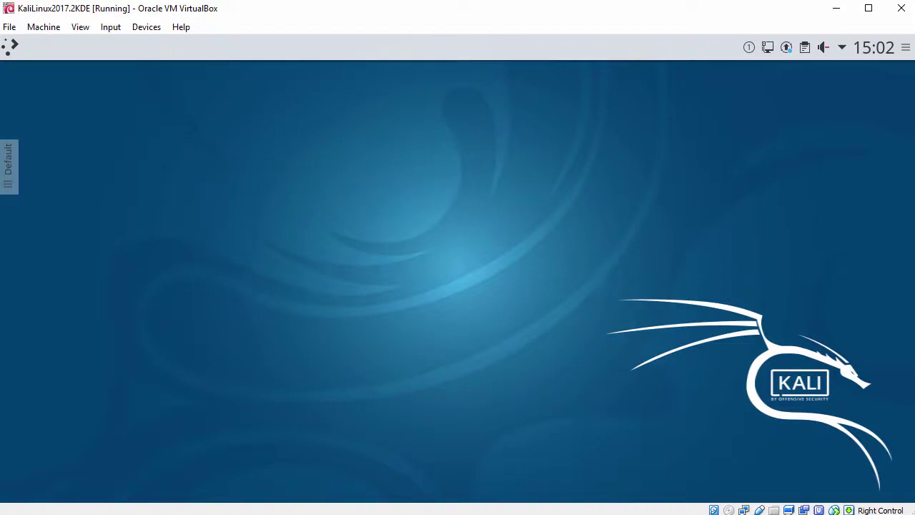